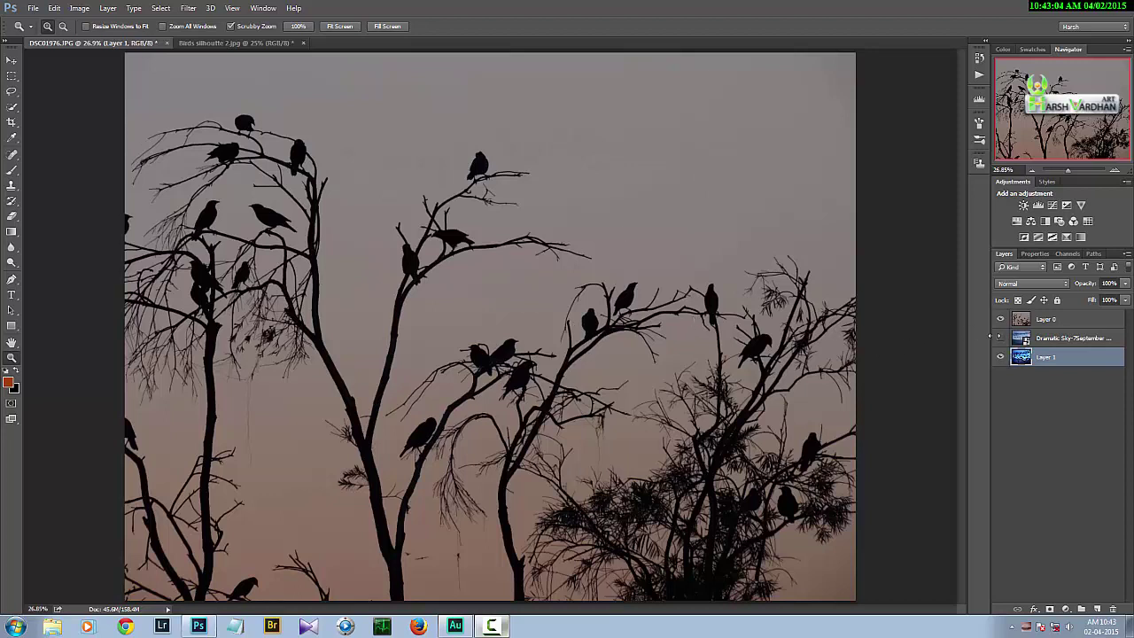
Step: Toggle the layers' visibility to check the images, and leave Layer 1 hidden with Layer 0 and the Dramatic Sky layer shown
click(1001, 338)
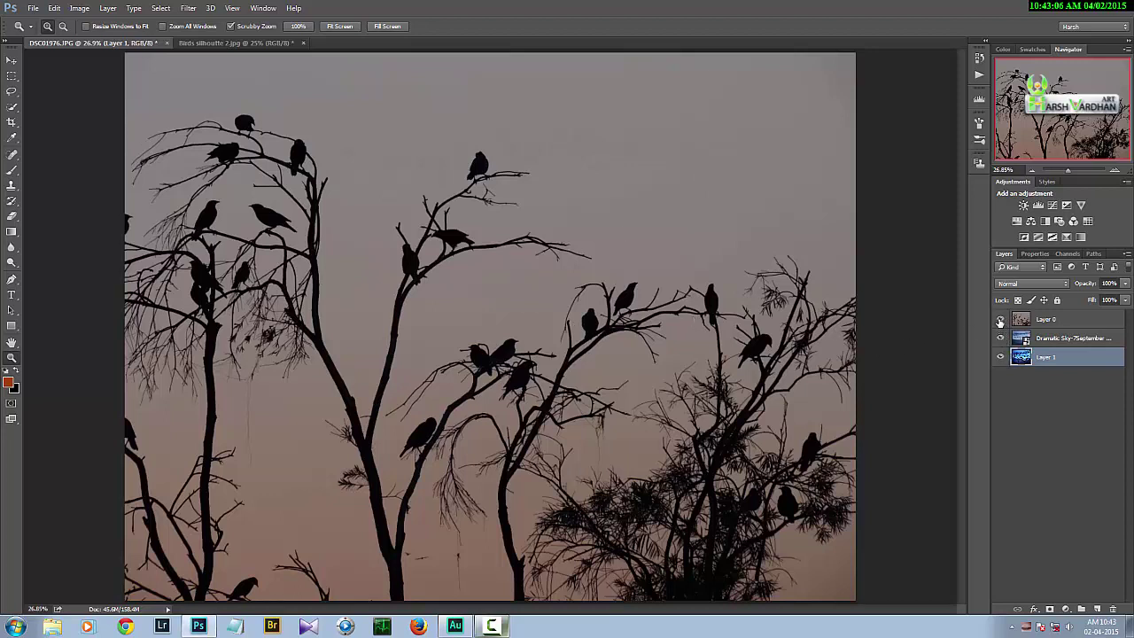
click(1000, 319)
click(1000, 319)
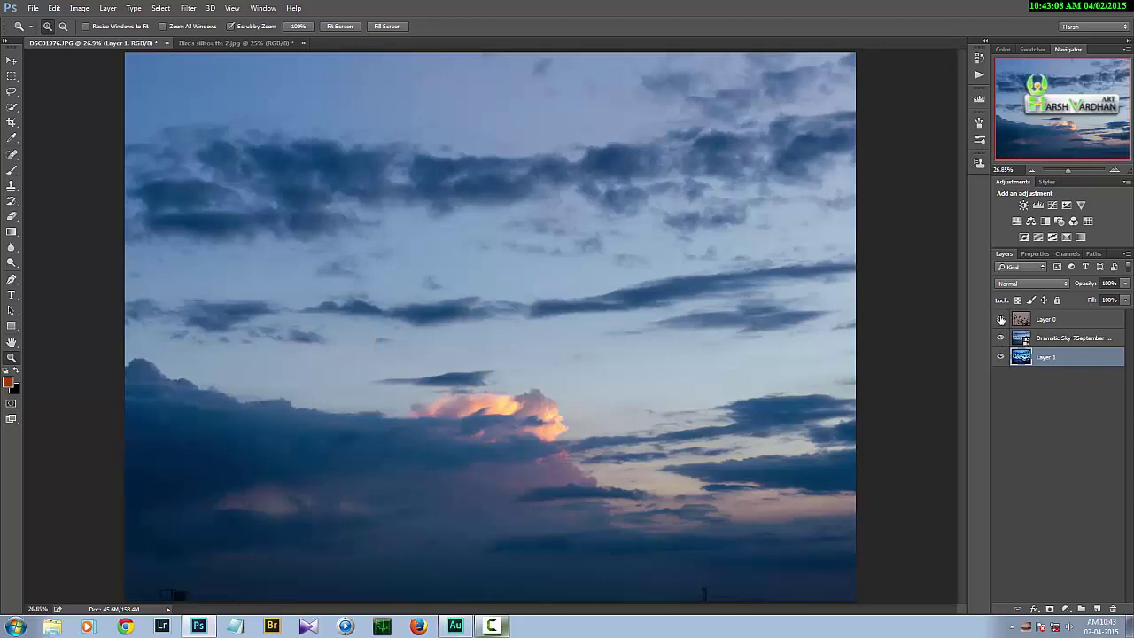
drag(1000, 319, 1000, 337)
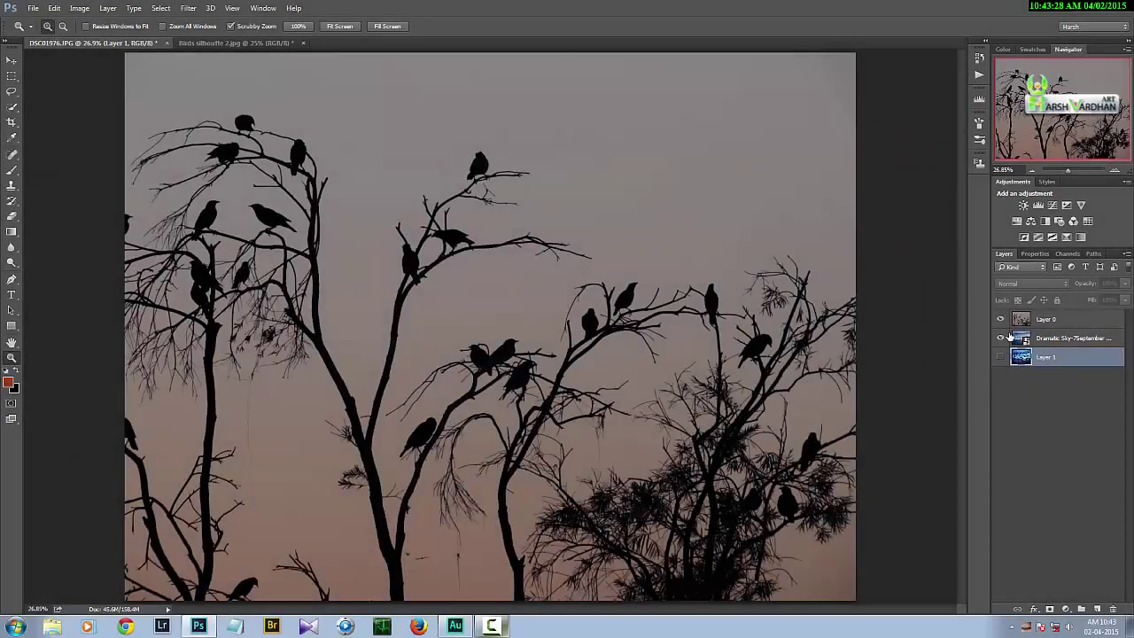
Step: Compare the bird silhouette on Layer 0 with the Dramatic Sky layer beneath it by hiding and showing them
click(1030, 320)
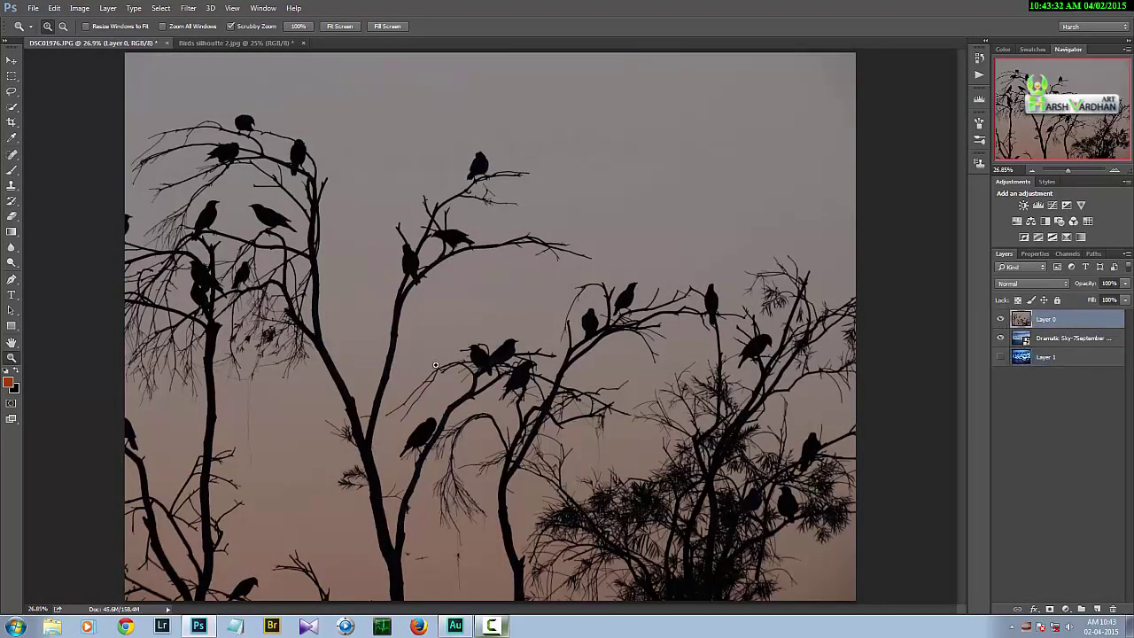
click(1022, 342)
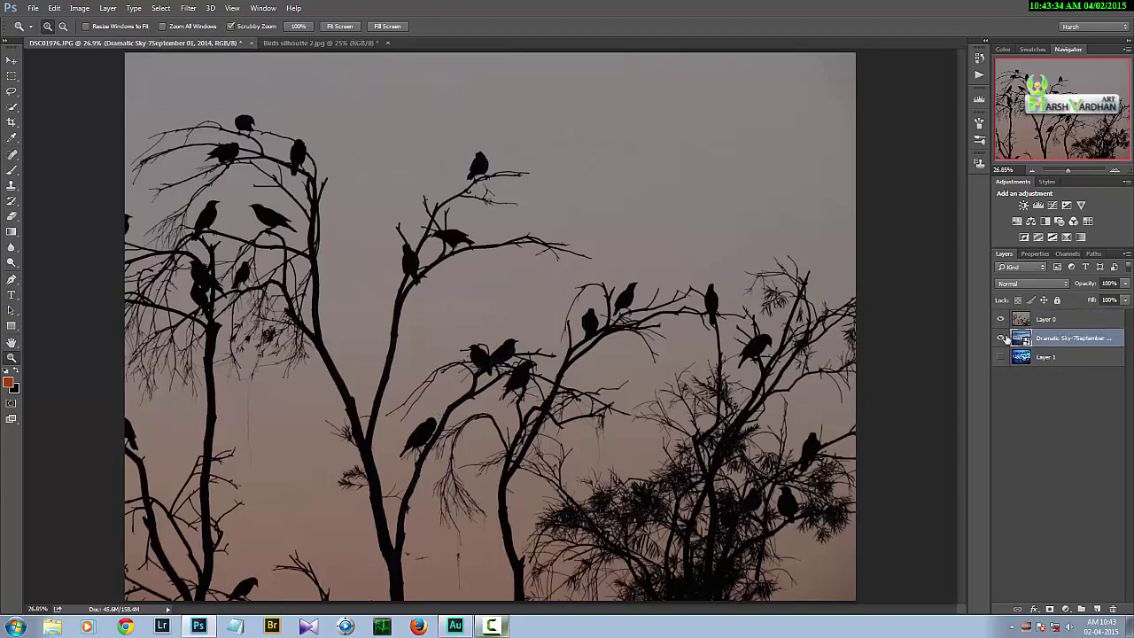
click(1000, 320)
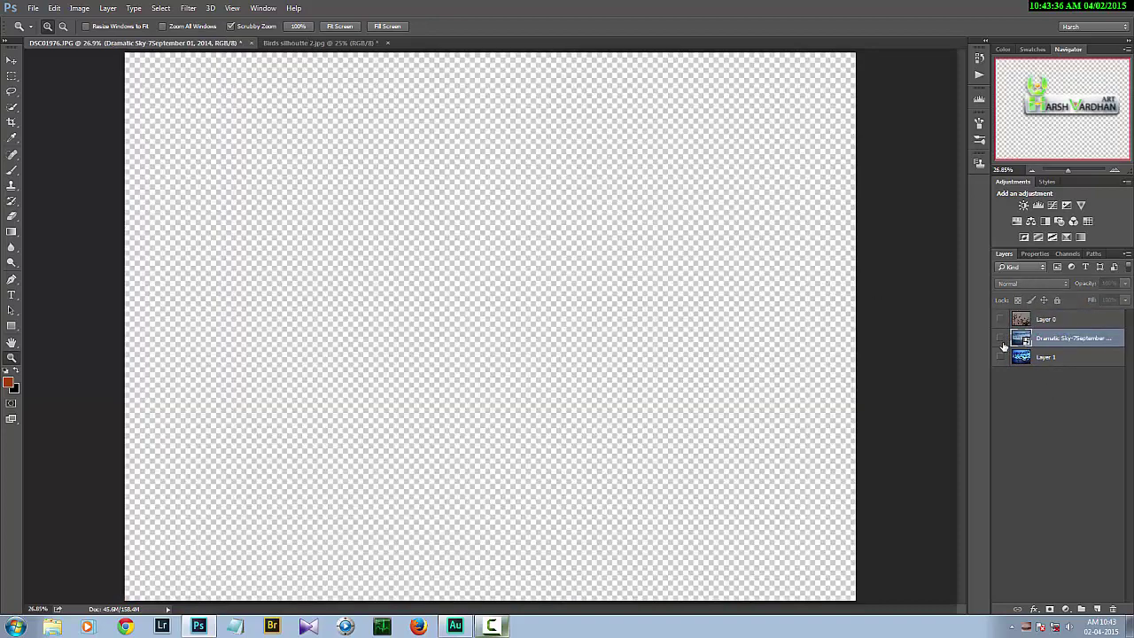
click(1000, 338)
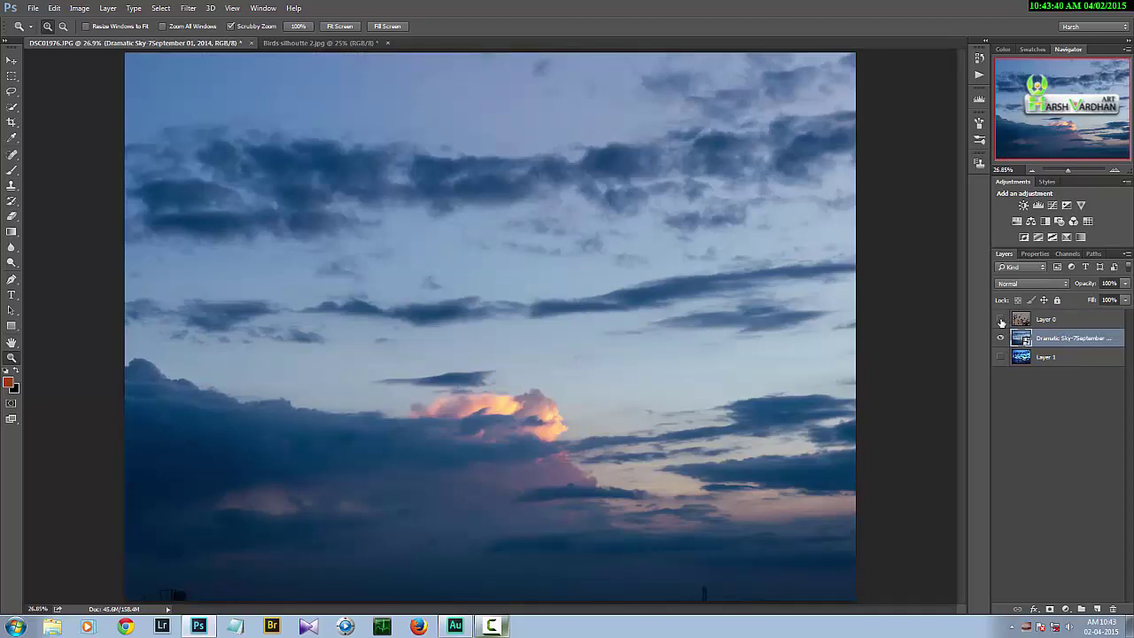
click(1002, 321)
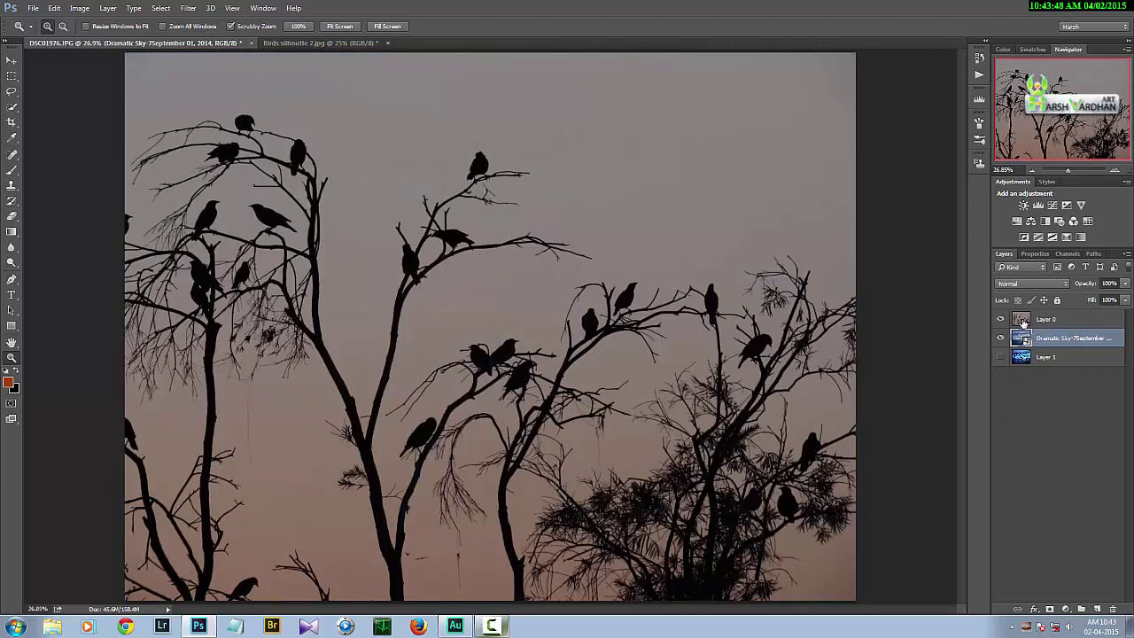
click(1023, 323)
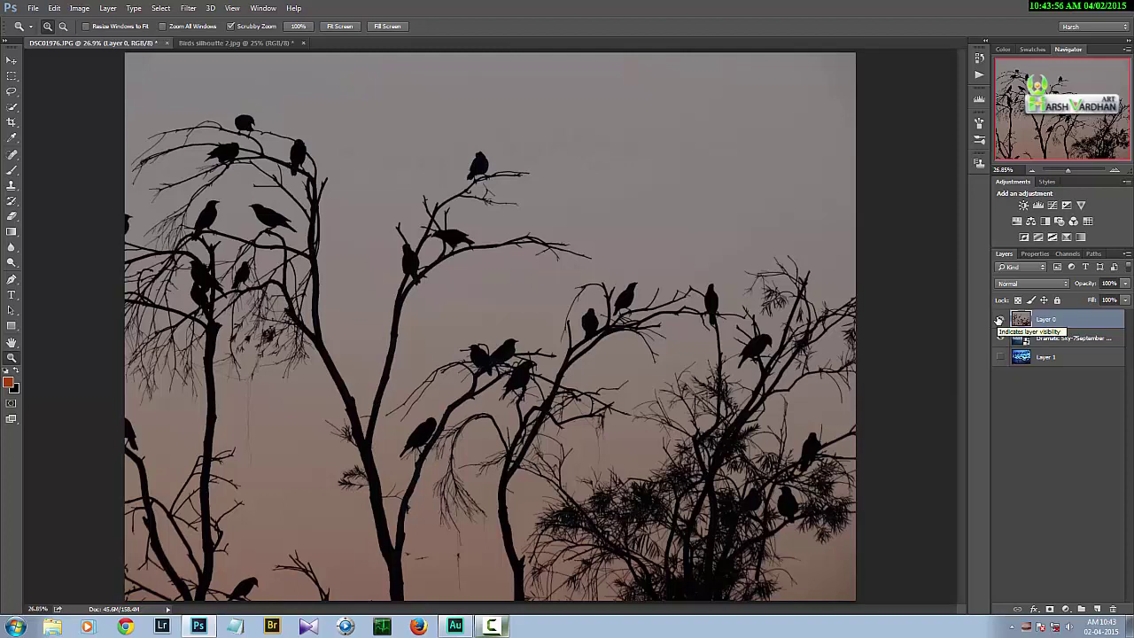
click(1021, 339)
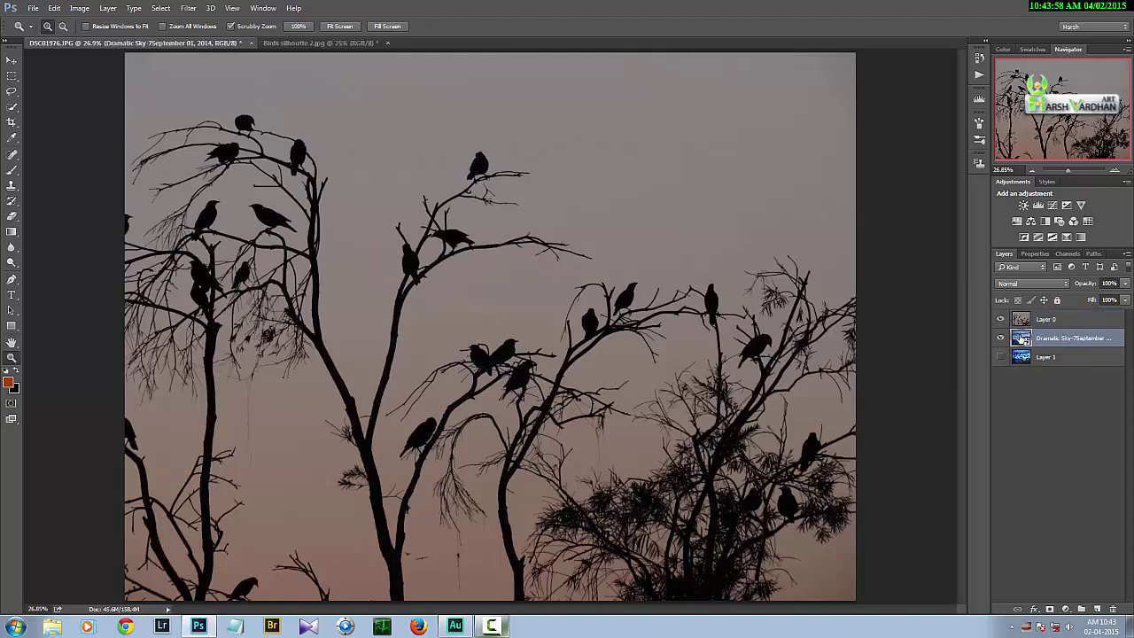
Step: Open Layer 0's blending options and lower the Blend If Gray white point for This Layer to 53
click(1023, 324)
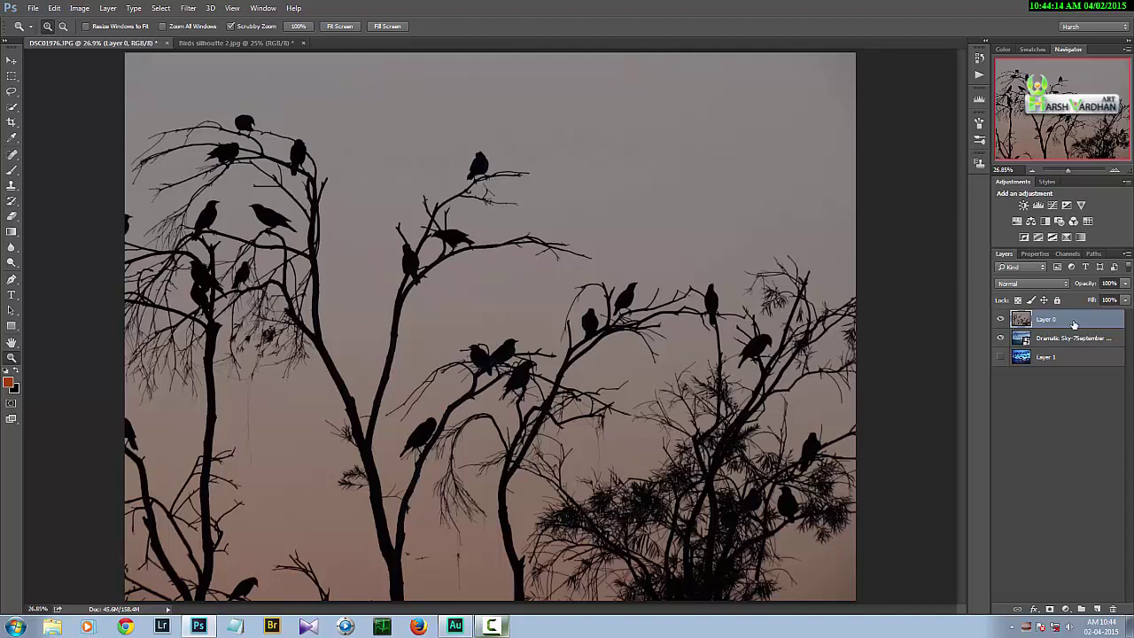
double_click(1045, 328)
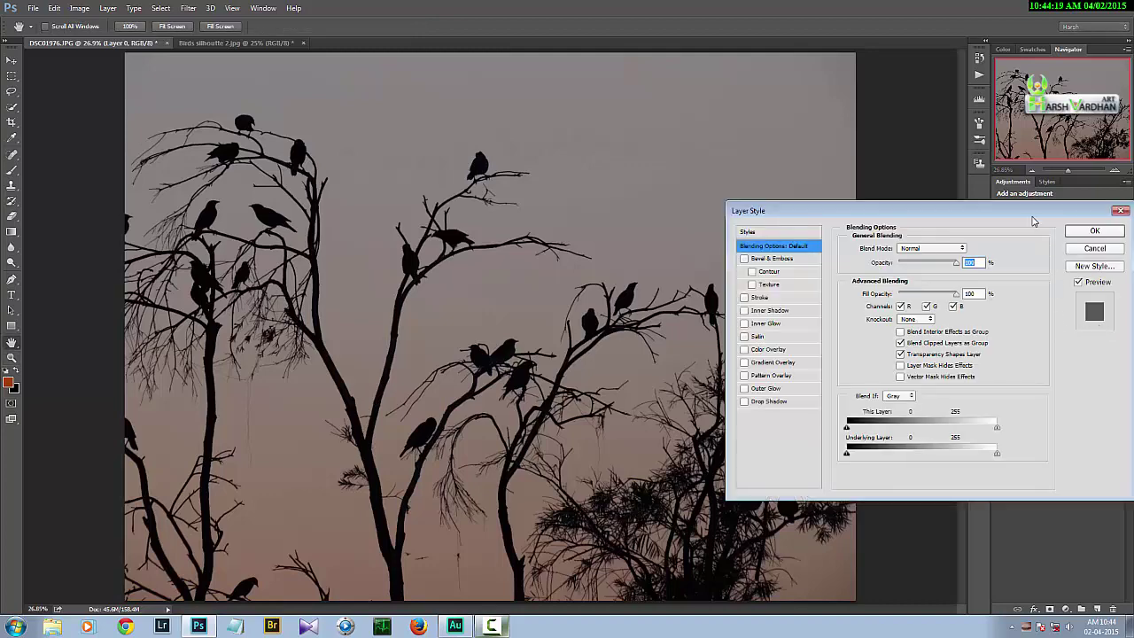
drag(975, 202, 886, 217)
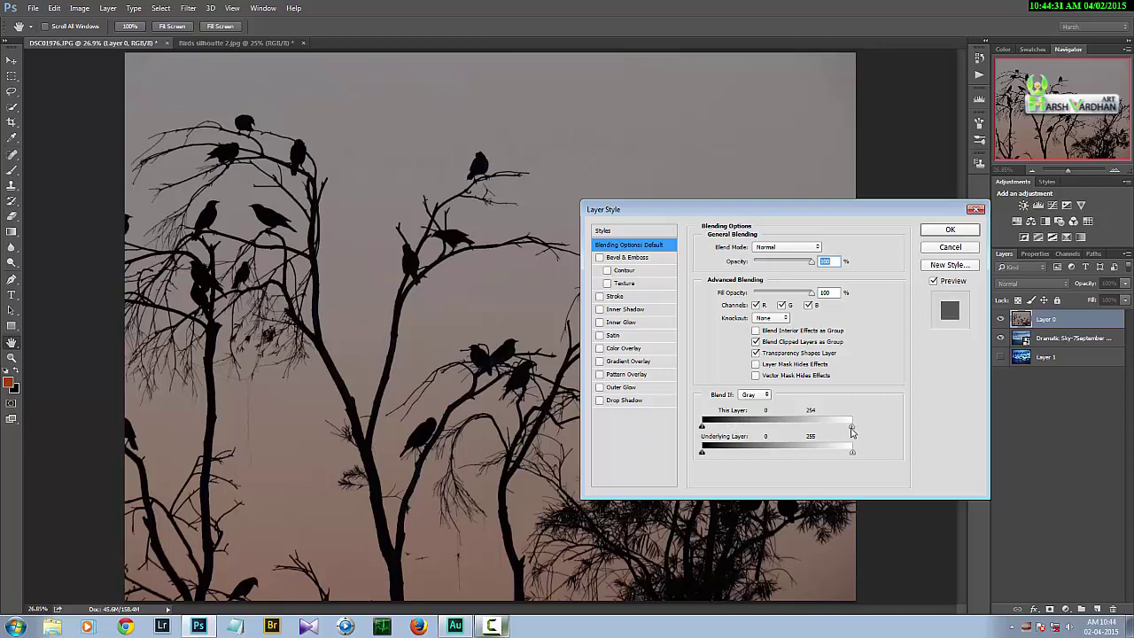
drag(853, 426, 744, 428)
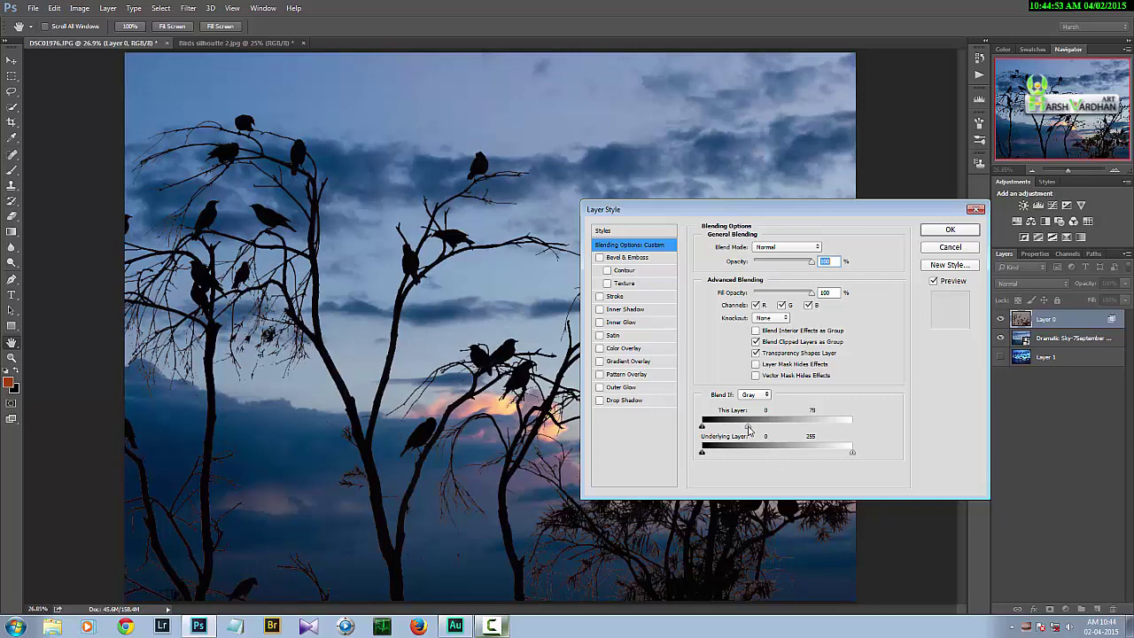
mouse_move(749, 429)
mouse_down()
mouse_move(847, 429)
mouse_move(733, 429)
mouse_up()
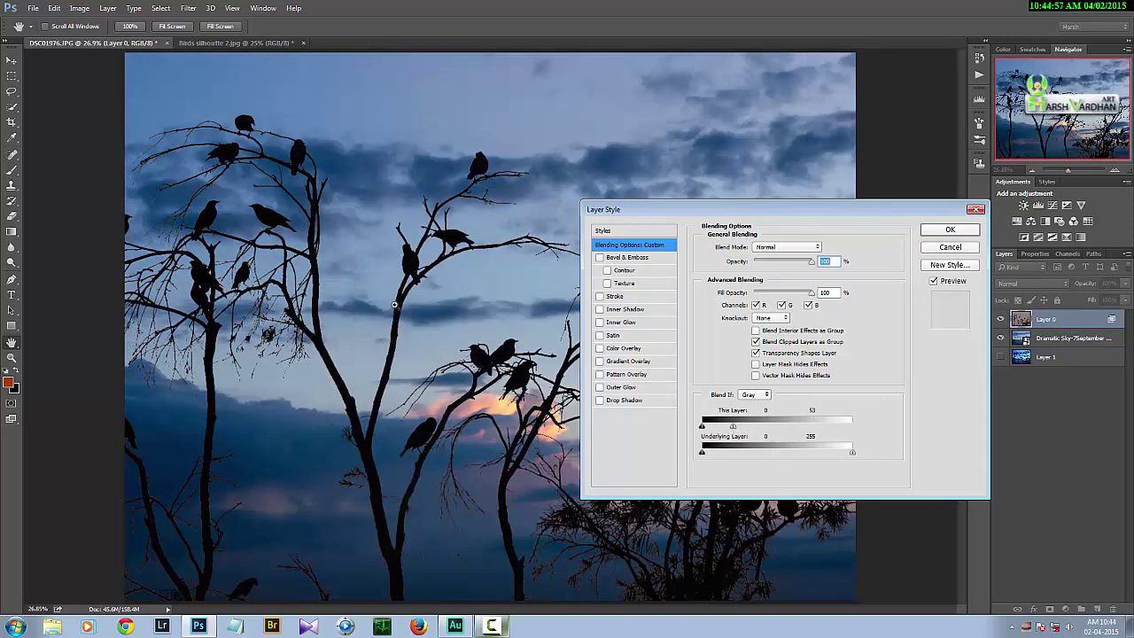
Step: Check the branch edges up close, split This Layer's white Blend If slider to 61 / 116, and apply the layer style
drag(395, 306, 428, 206)
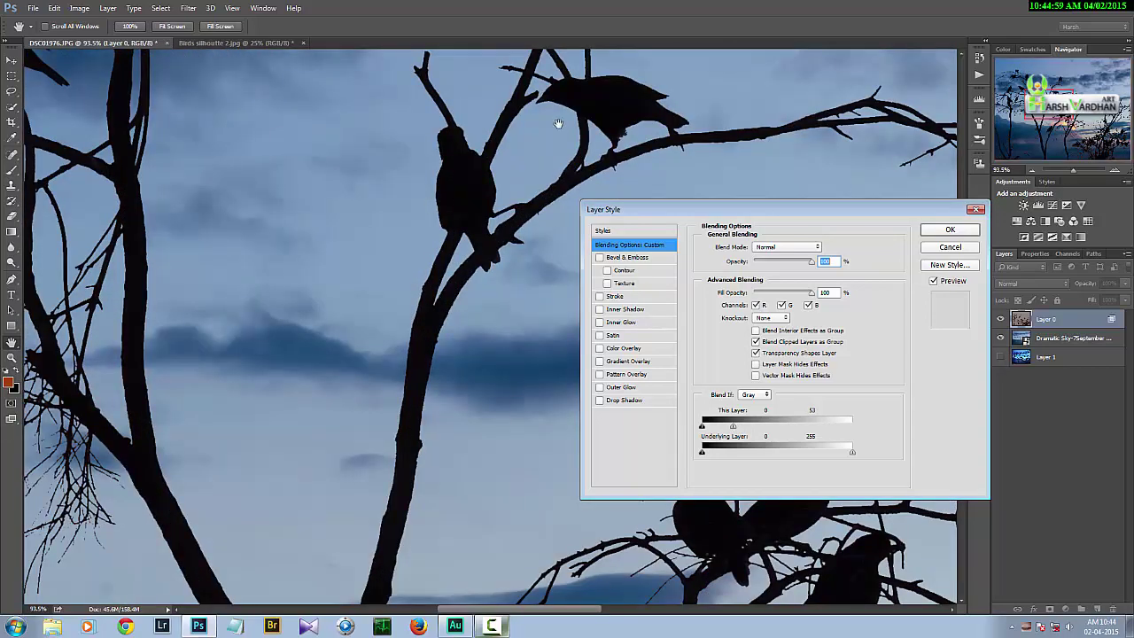
drag(513, 477, 410, 313)
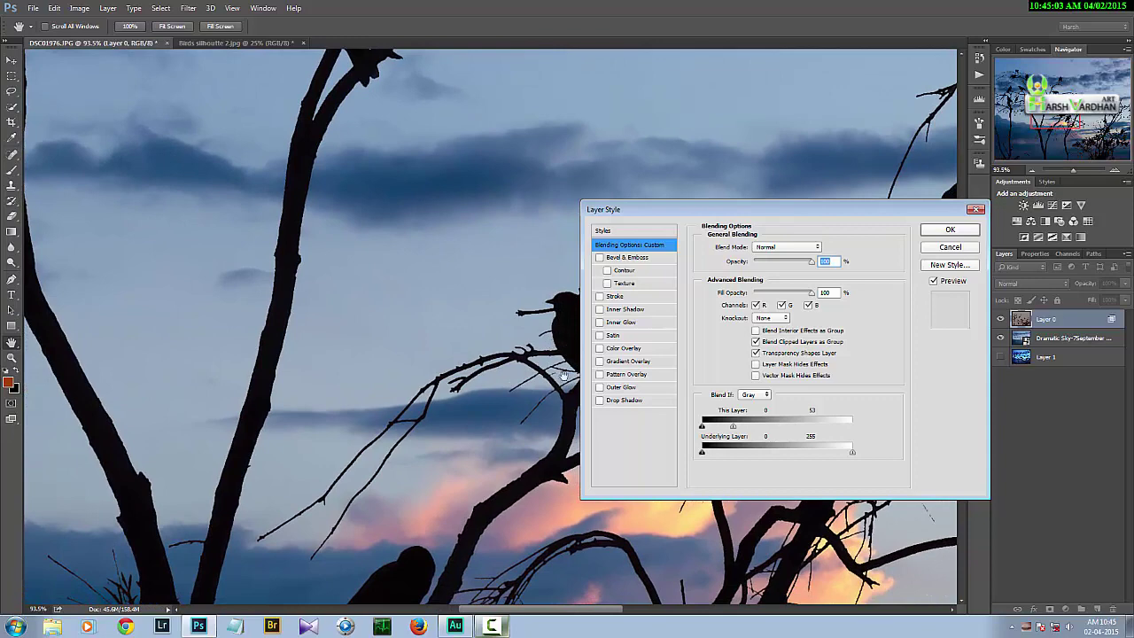
drag(542, 395, 413, 221)
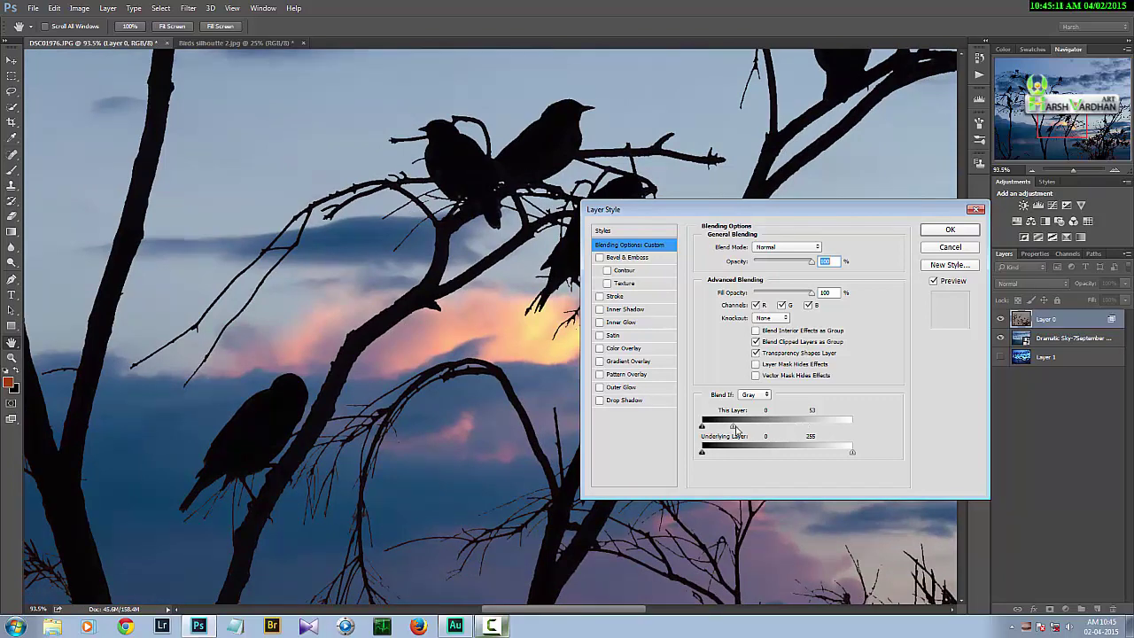
key(alt)
drag(734, 427, 764, 433)
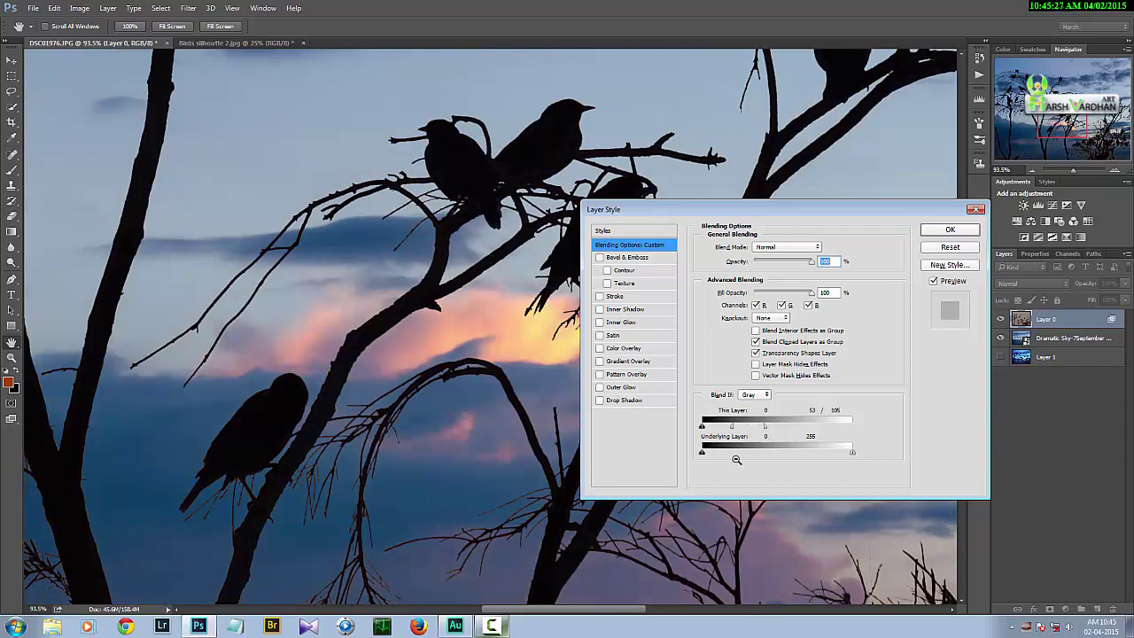
drag(766, 432, 740, 429)
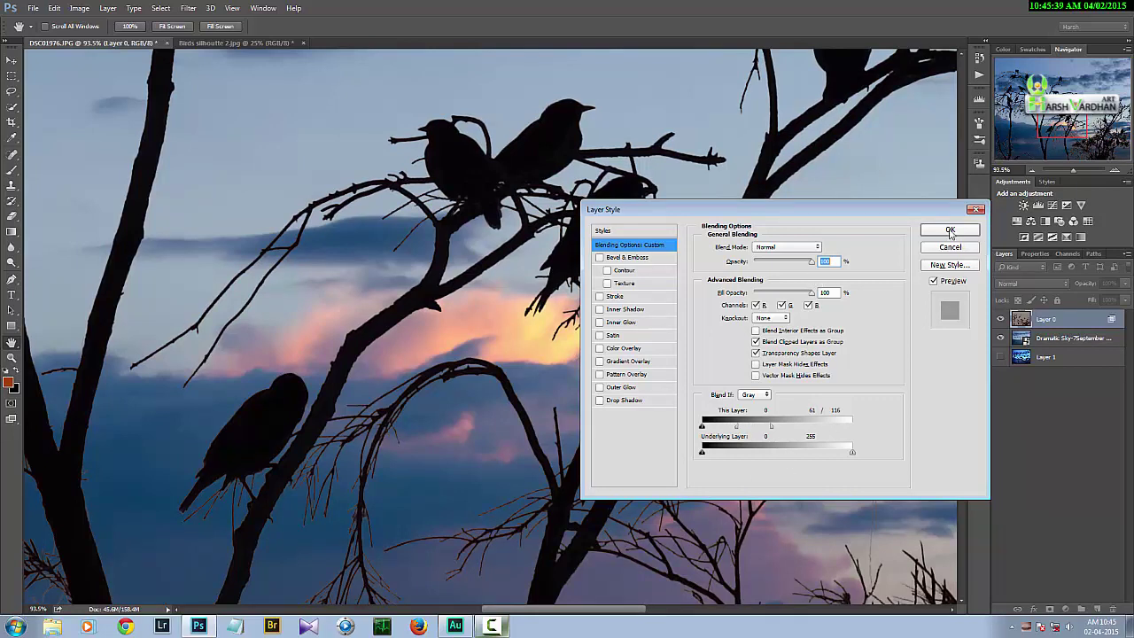
click(949, 231)
Step: Stamp all visible layers into a new merged layer above Layer 0
key(z)
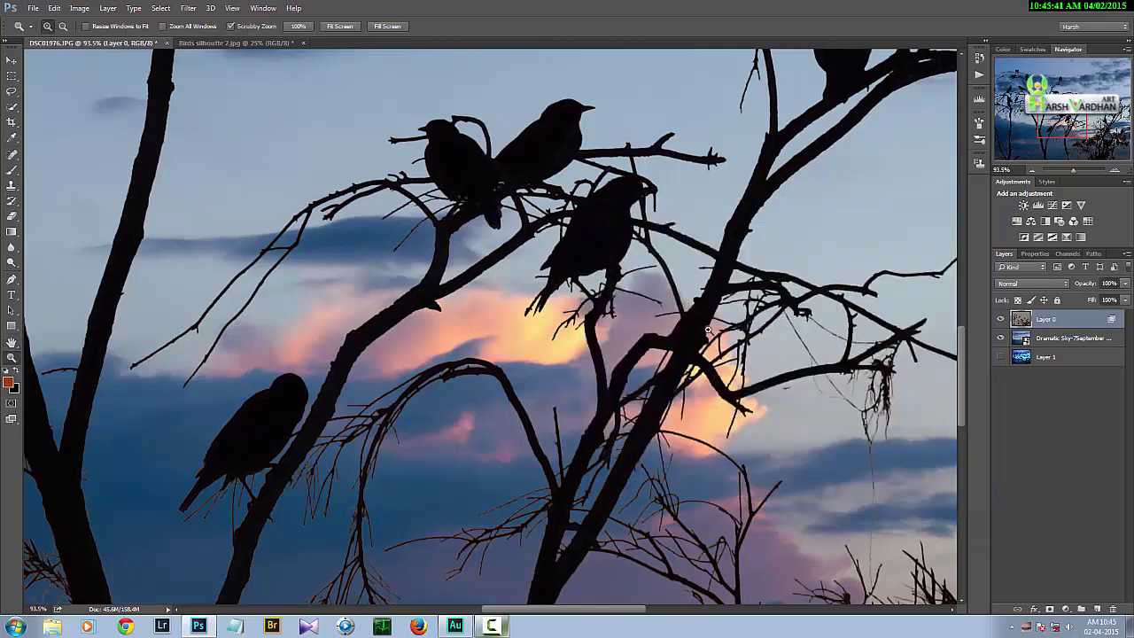
right_click(653, 303)
click(657, 310)
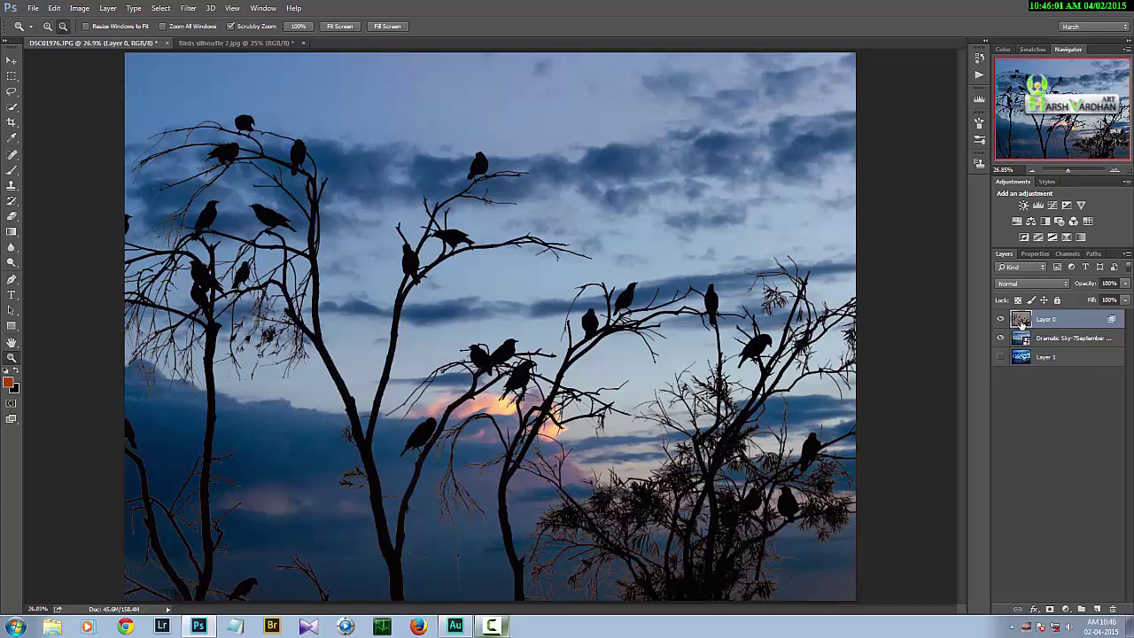
key(ctrl+shift+alt+e)
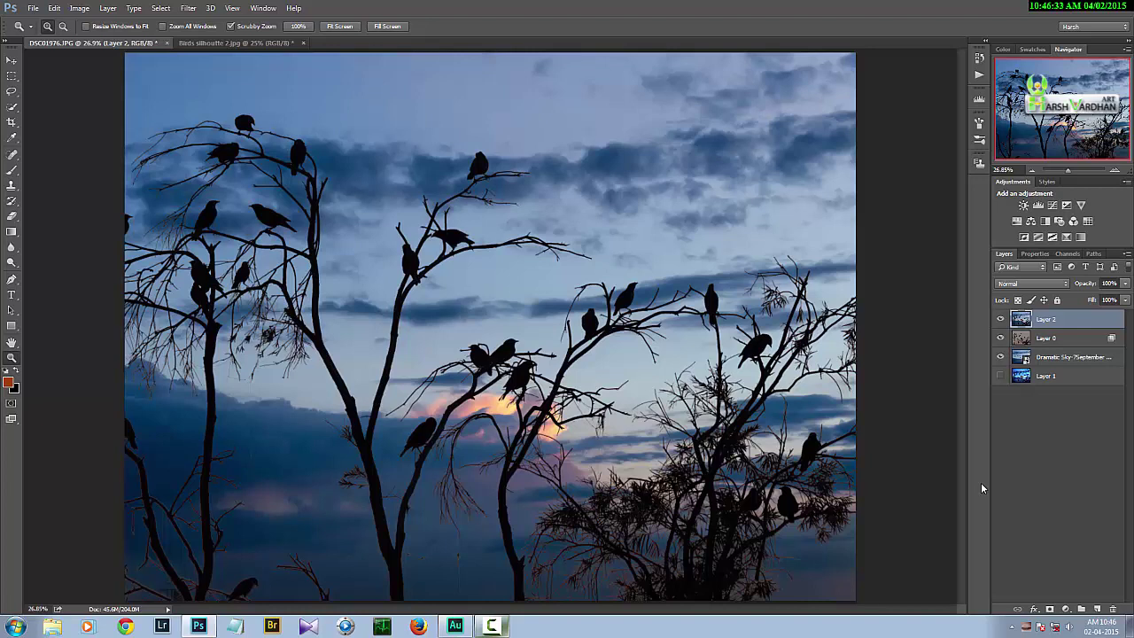
Step: Add a Levels adjustment layer with RGB input levels of 19 for shadows, 1.07 for midtones and 208 for highlights
click(1038, 205)
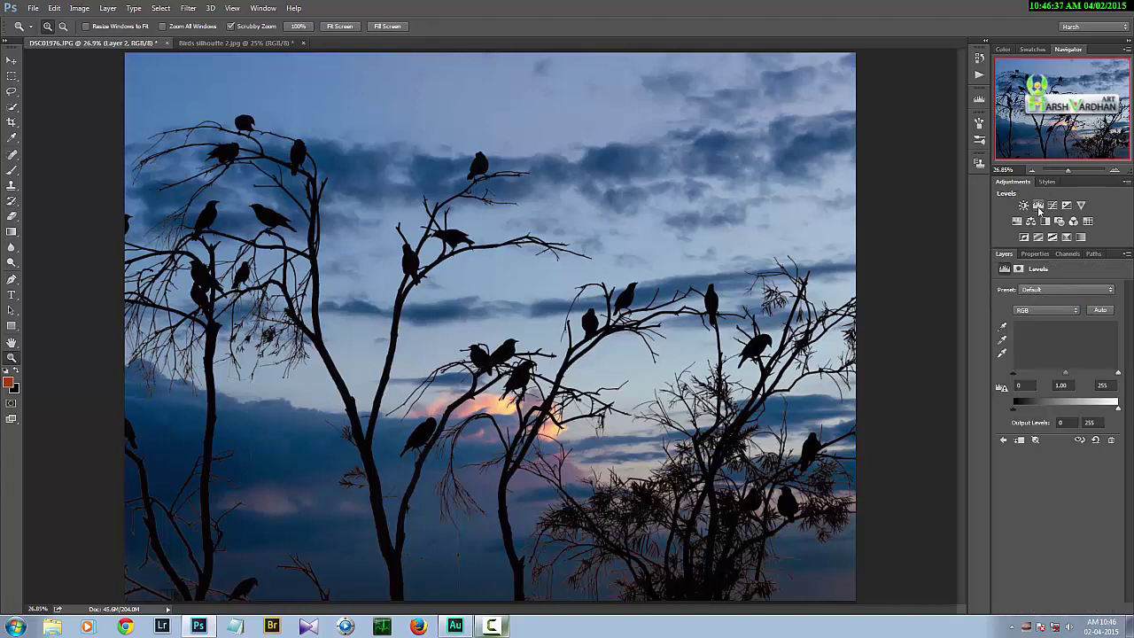
drag(1066, 373, 1062, 372)
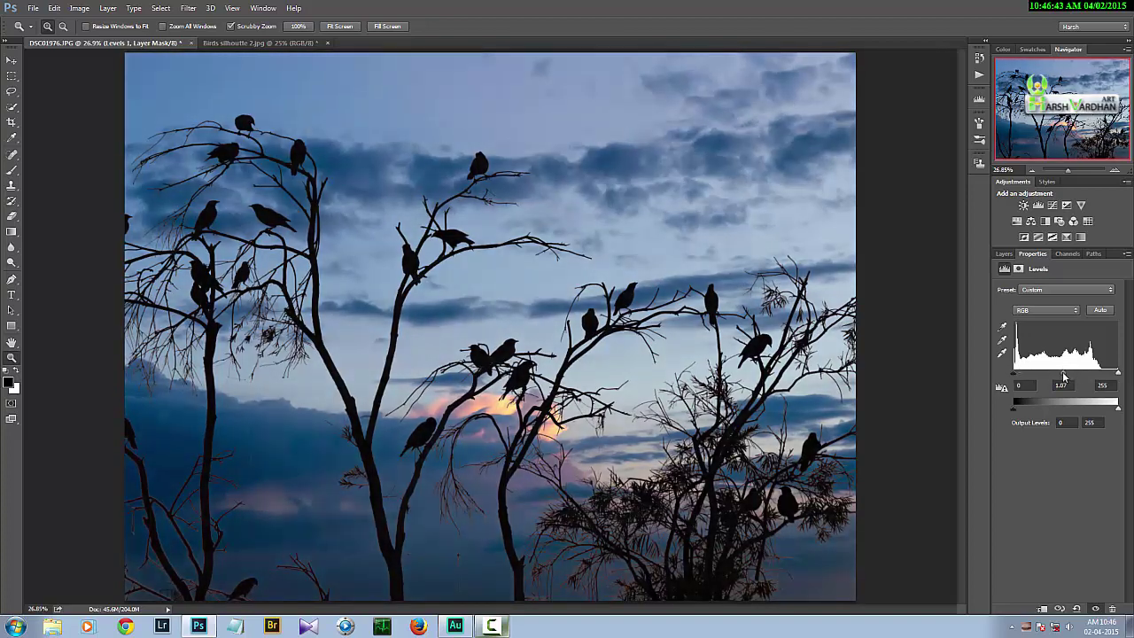
drag(1019, 377, 1023, 376)
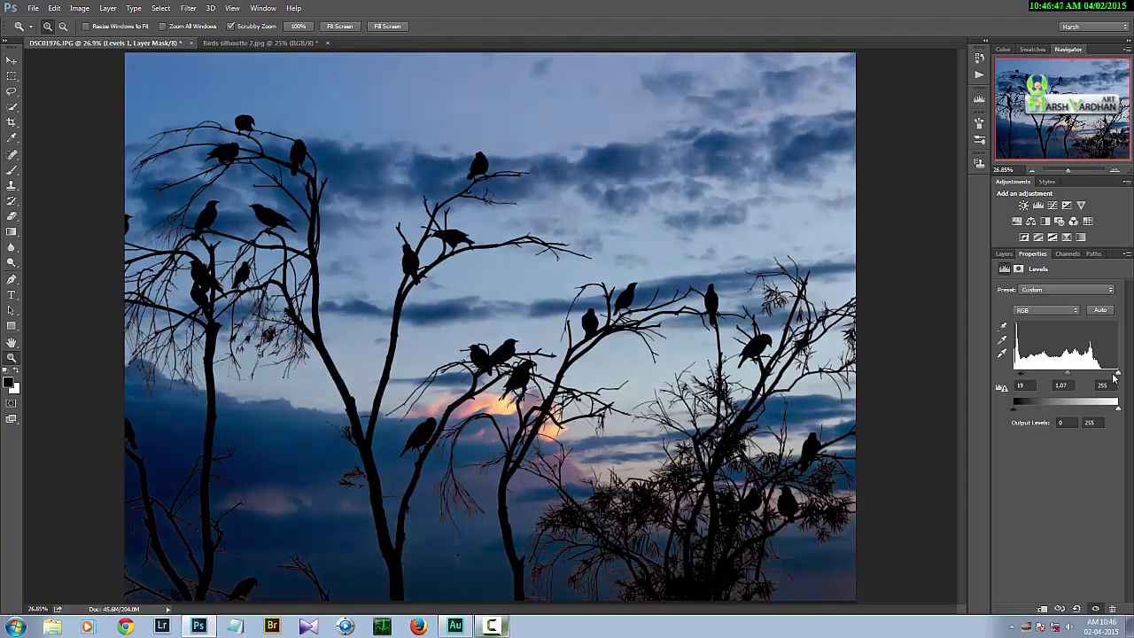
drag(1119, 374, 1102, 376)
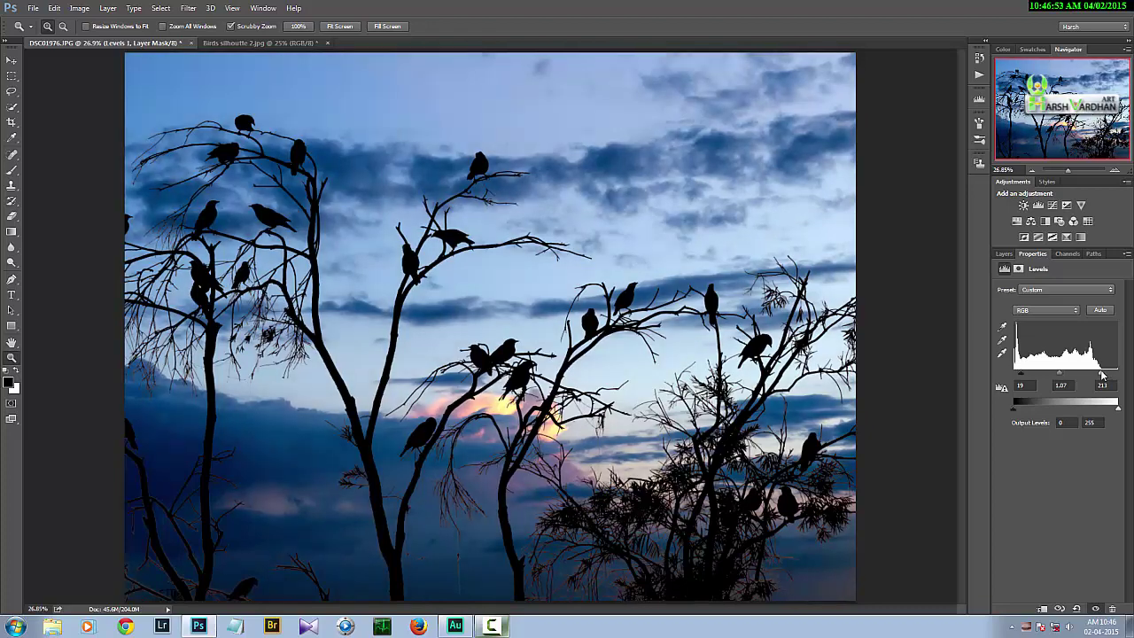
drag(1102, 376, 1100, 374)
click(1051, 311)
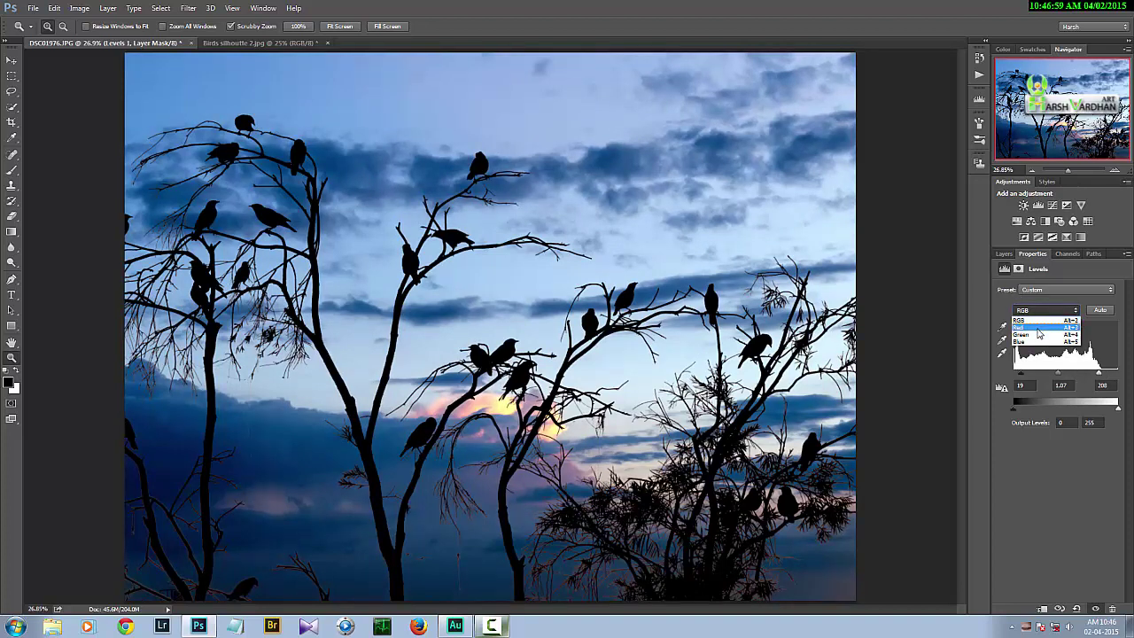
click(1040, 319)
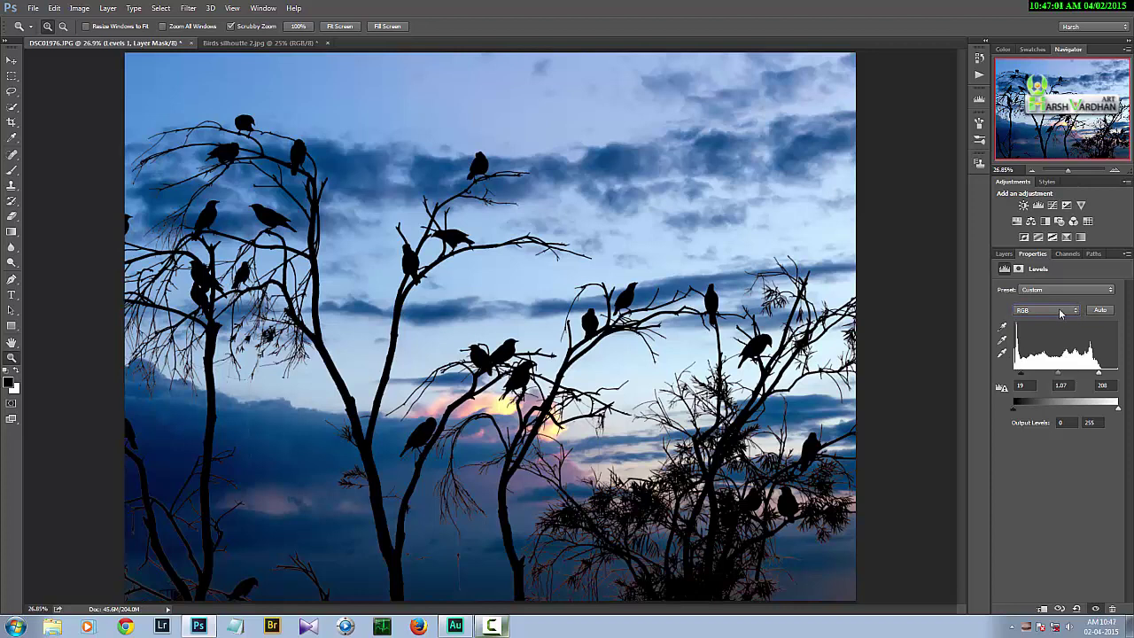
Step: Set the Red channel's Levels midtones to 0.76 and its highlights input to 231
click(1060, 312)
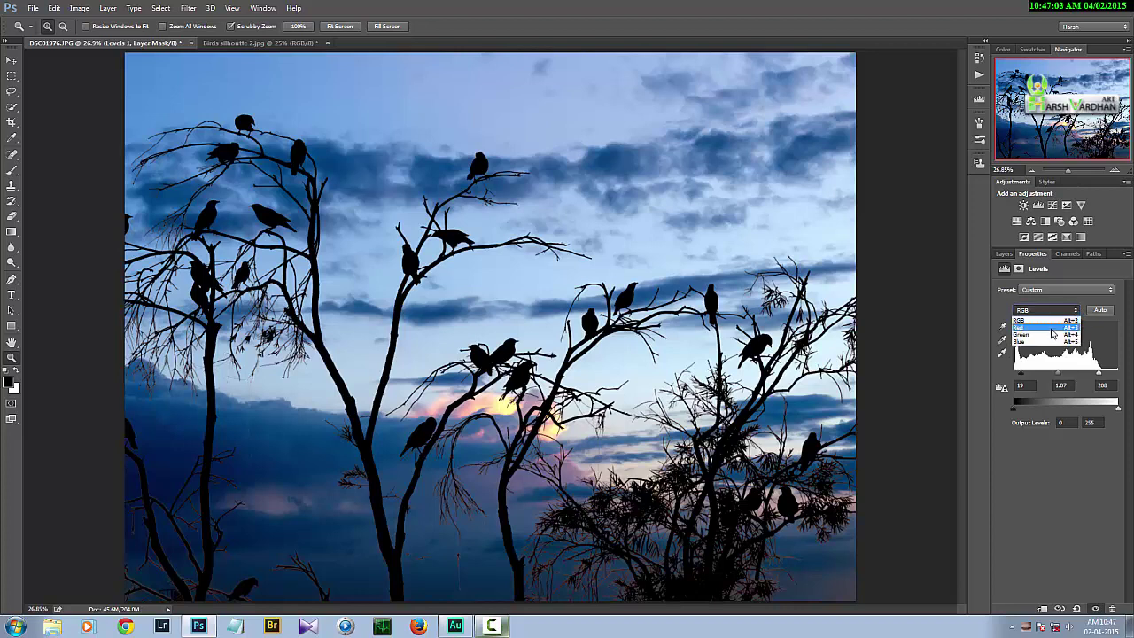
click(1052, 329)
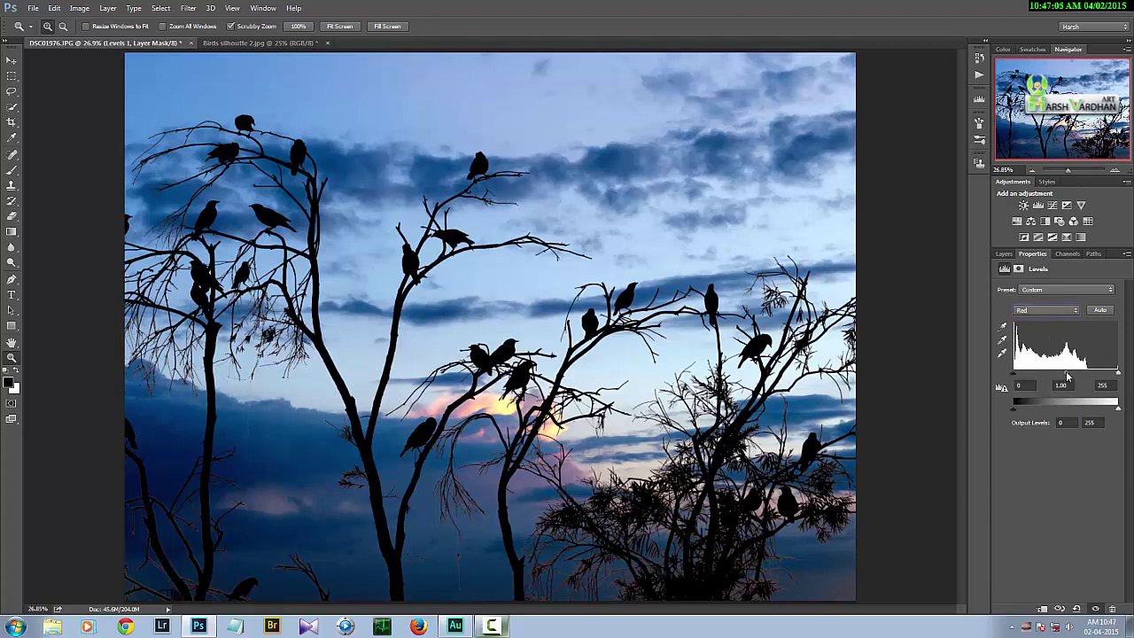
mouse_move(1067, 377)
mouse_down()
mouse_move(1057, 376)
mouse_move(1077, 375)
mouse_move(1062, 374)
mouse_up()
drag(1062, 374, 1076, 376)
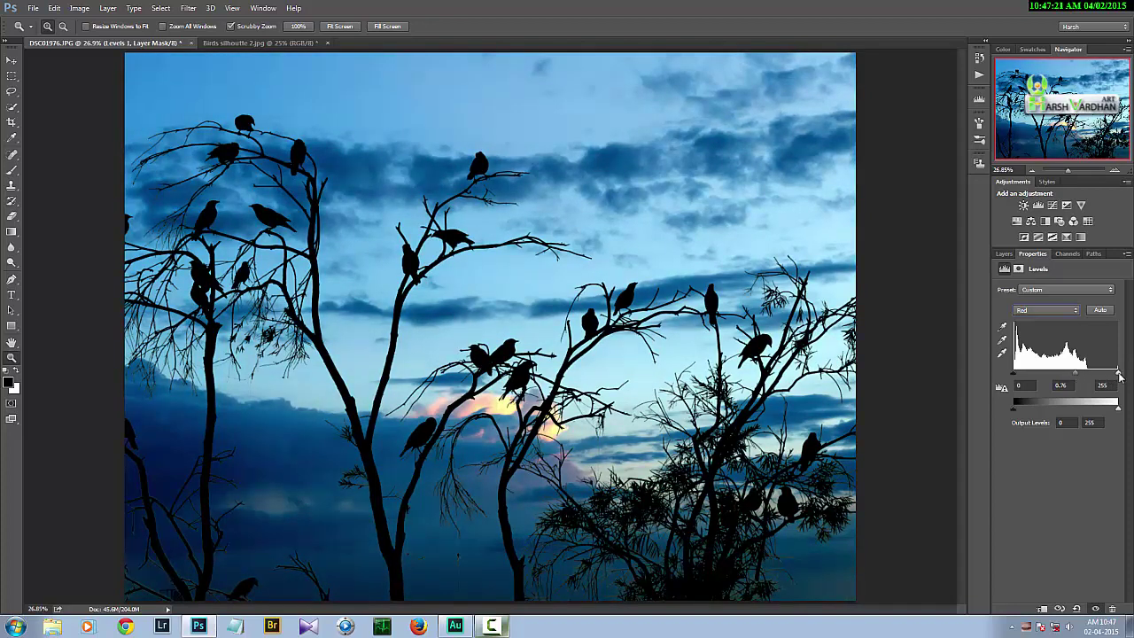
drag(1119, 377, 1112, 378)
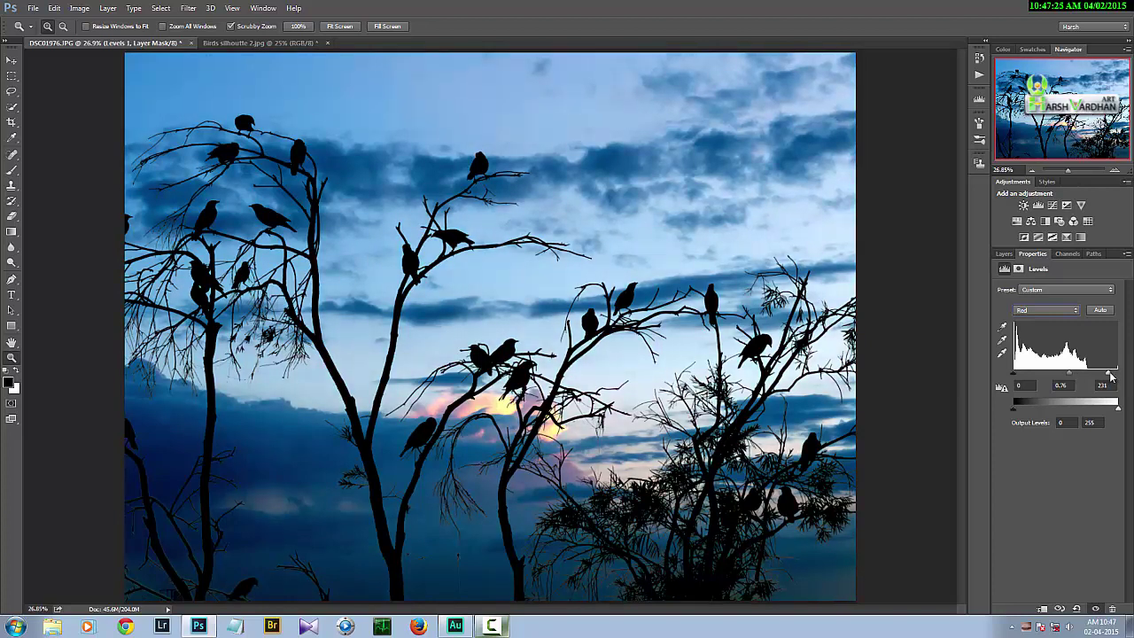
mouse_move(1014, 376)
mouse_down()
mouse_move(1024, 377)
mouse_move(1013, 377)
mouse_up()
Step: Set the Green channel's Levels midtones to 0.95
click(1036, 313)
click(1027, 334)
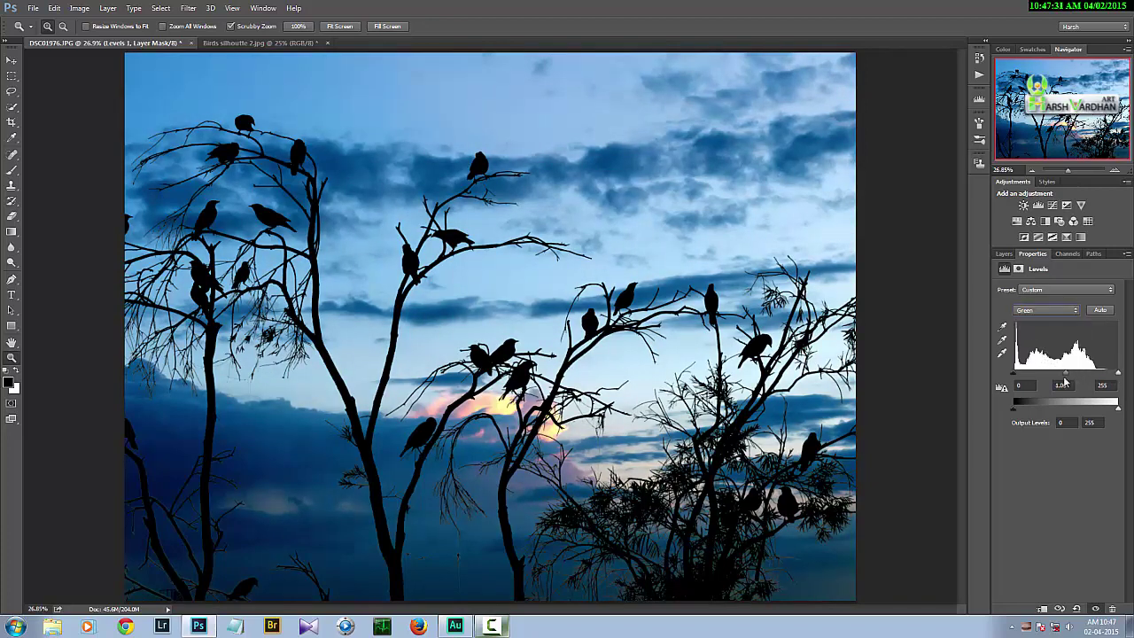
drag(1069, 379, 1119, 373)
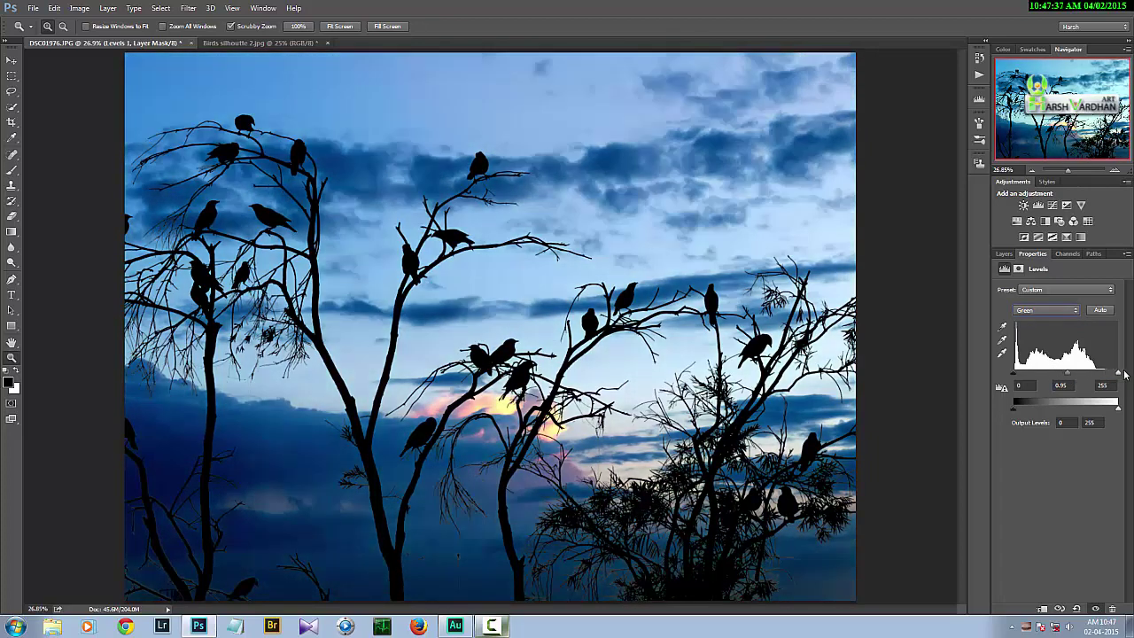
Step: Set the Green channel's Levels shadows input to 7 and try the Blue channel's midtone, shadow and highlight input sliders
drag(1015, 373, 1016, 375)
click(1045, 310)
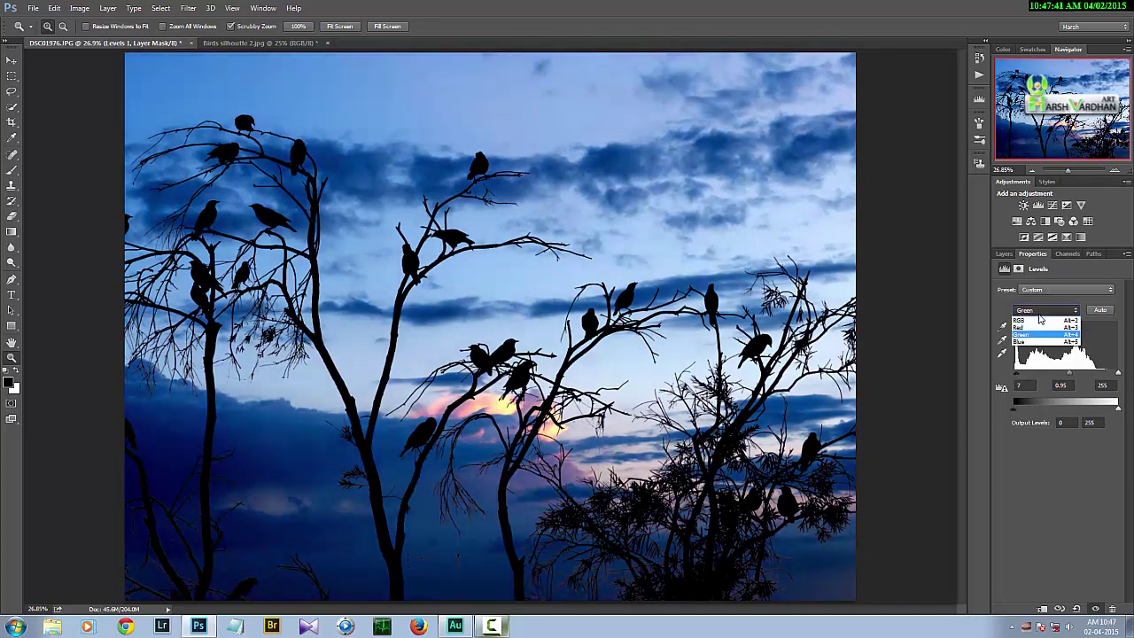
click(1024, 341)
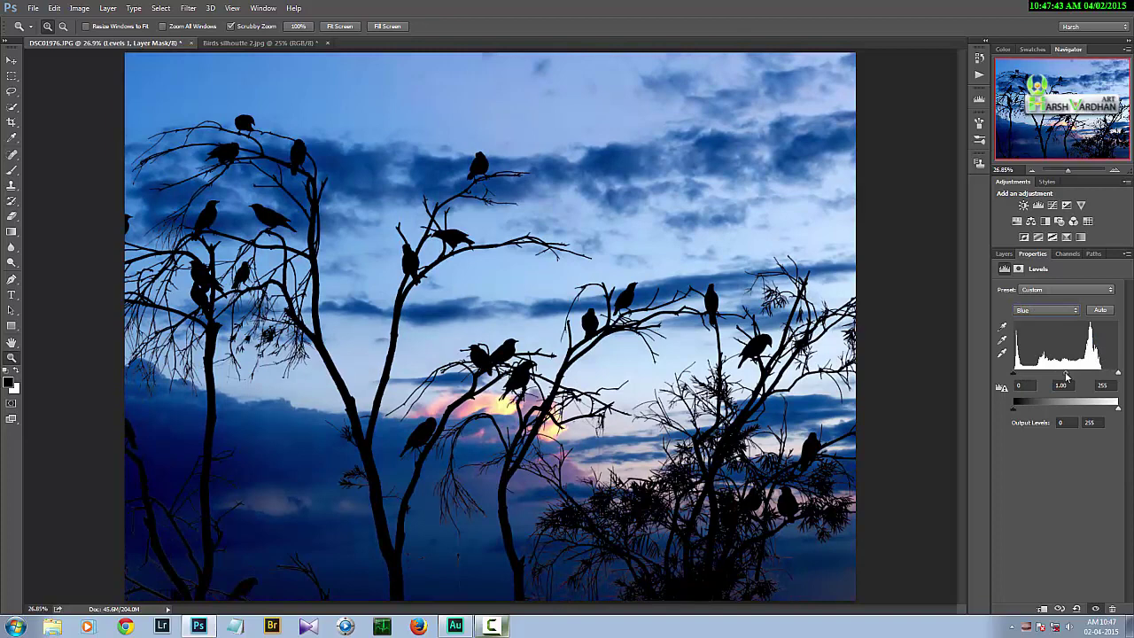
drag(1064, 379, 1058, 377)
mouse_move(1015, 373)
mouse_down()
mouse_move(1026, 380)
mouse_move(1015, 378)
mouse_up()
mouse_move(1118, 373)
mouse_down()
mouse_move(1102, 376)
mouse_move(1127, 377)
mouse_up()
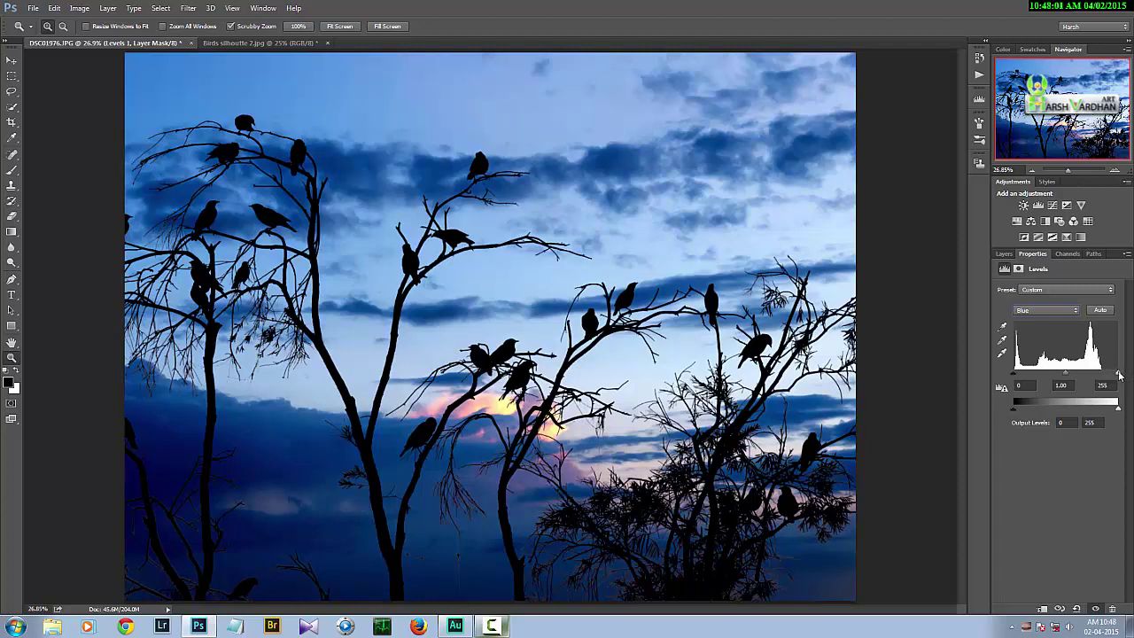
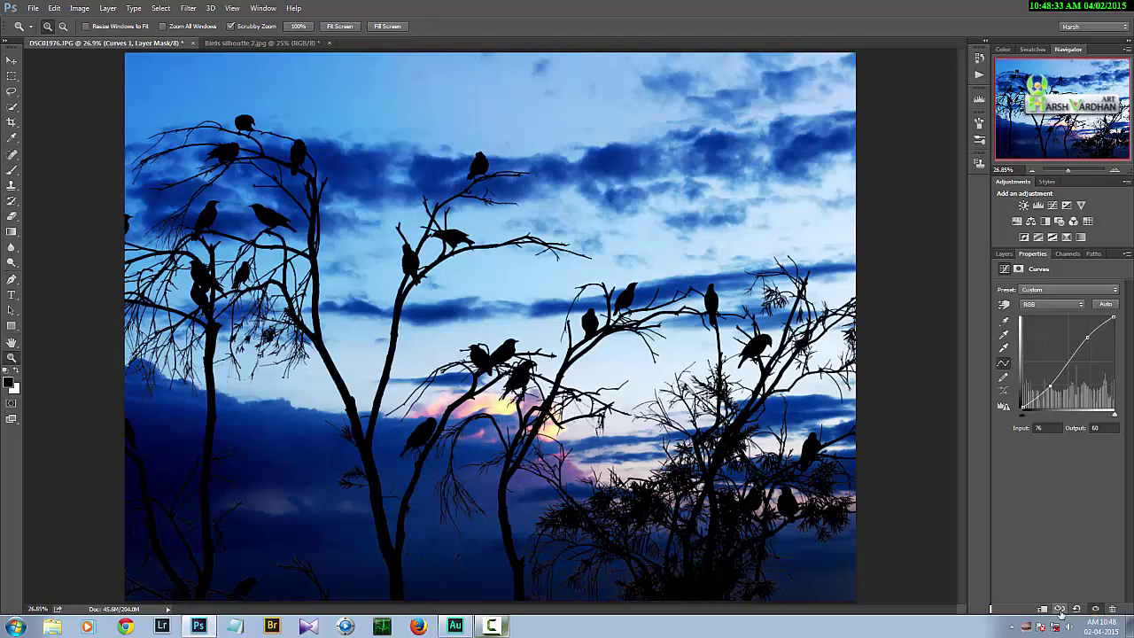
Step: Compare the Curves adjustment with the previous state and move the RGB curve points to input 71, output 63 and input 190, output 204
click(1061, 610)
click(1060, 610)
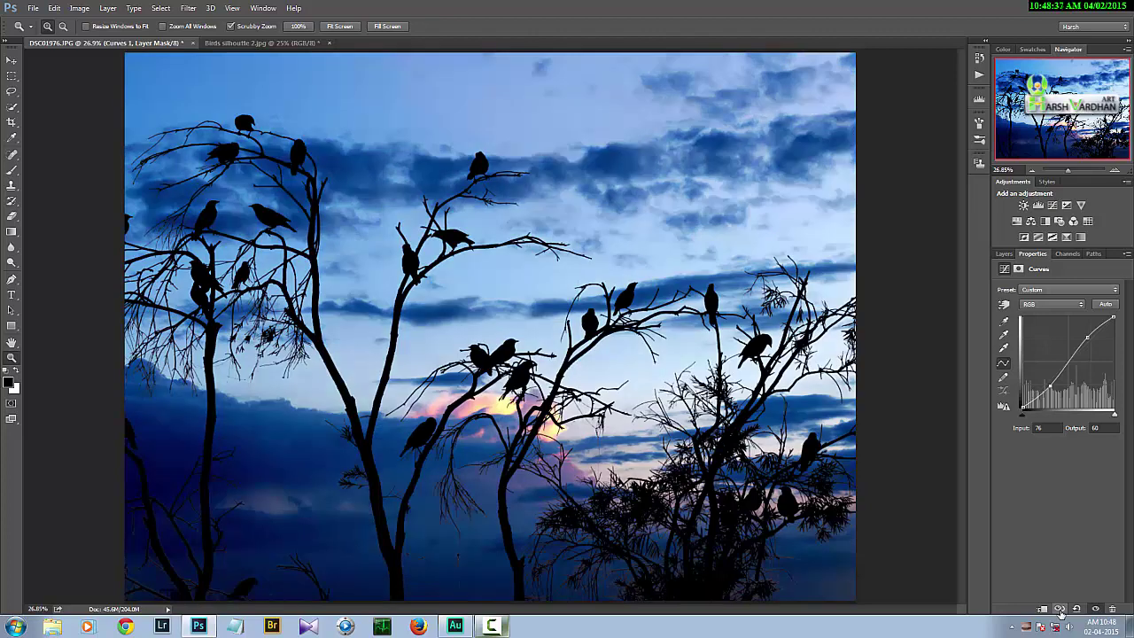
drag(1049, 387, 1047, 385)
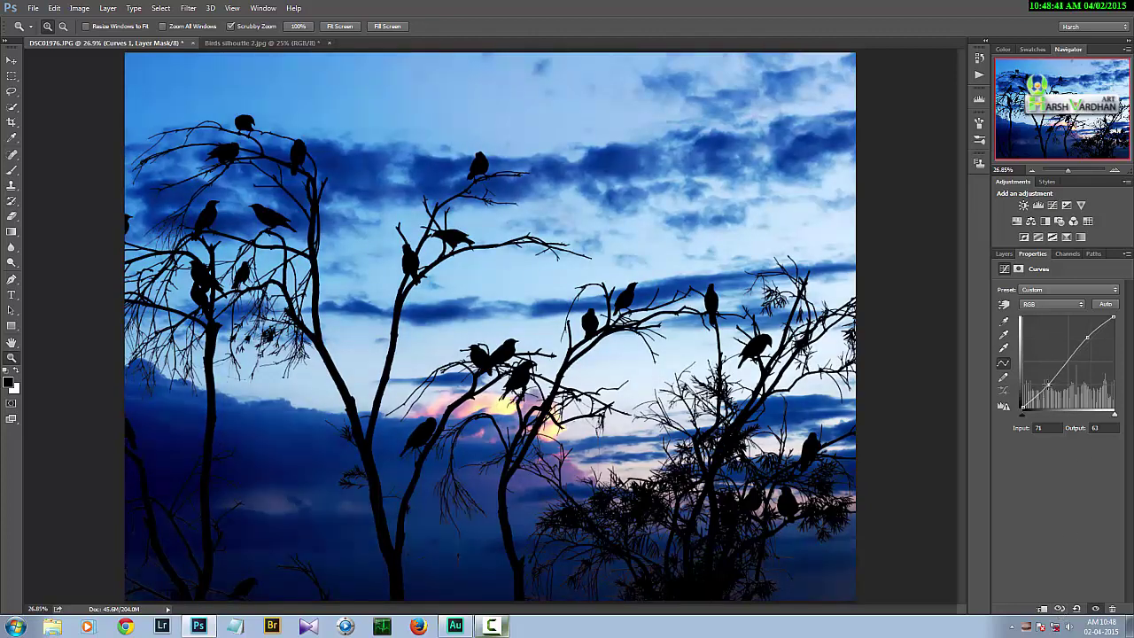
drag(1087, 336, 1090, 334)
Step: Shape the Red channel's curve with a slightly adjusted shadow point and a highlight point at input 186, output 202
click(1053, 307)
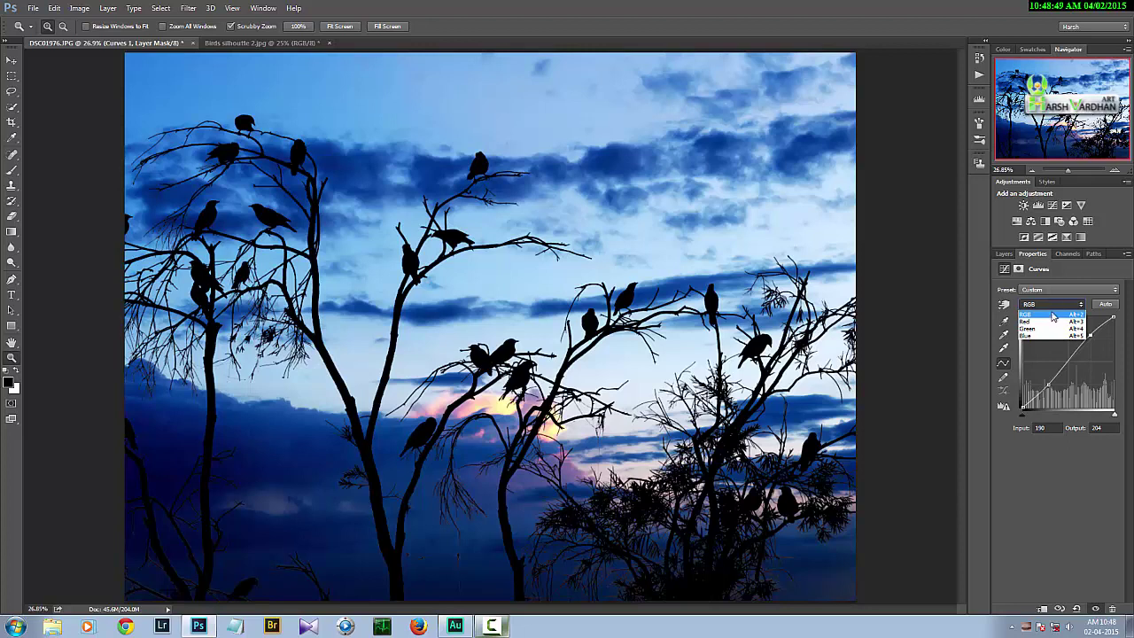
click(1053, 321)
drag(1091, 341, 1088, 338)
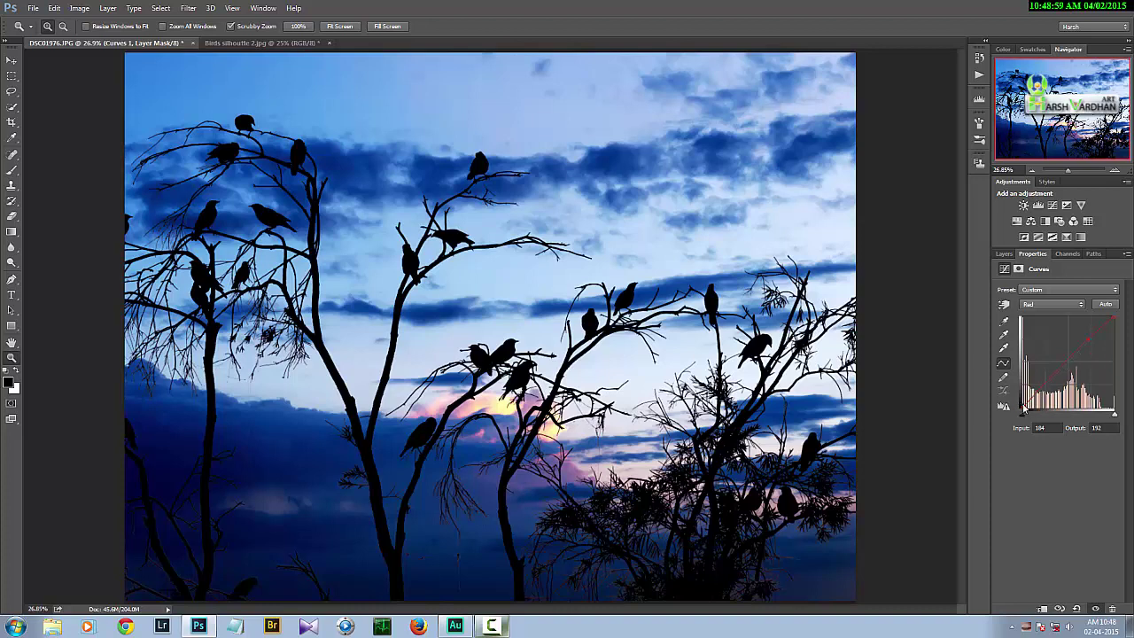
click(1046, 388)
drag(1046, 387, 1048, 389)
drag(1048, 389, 1039, 380)
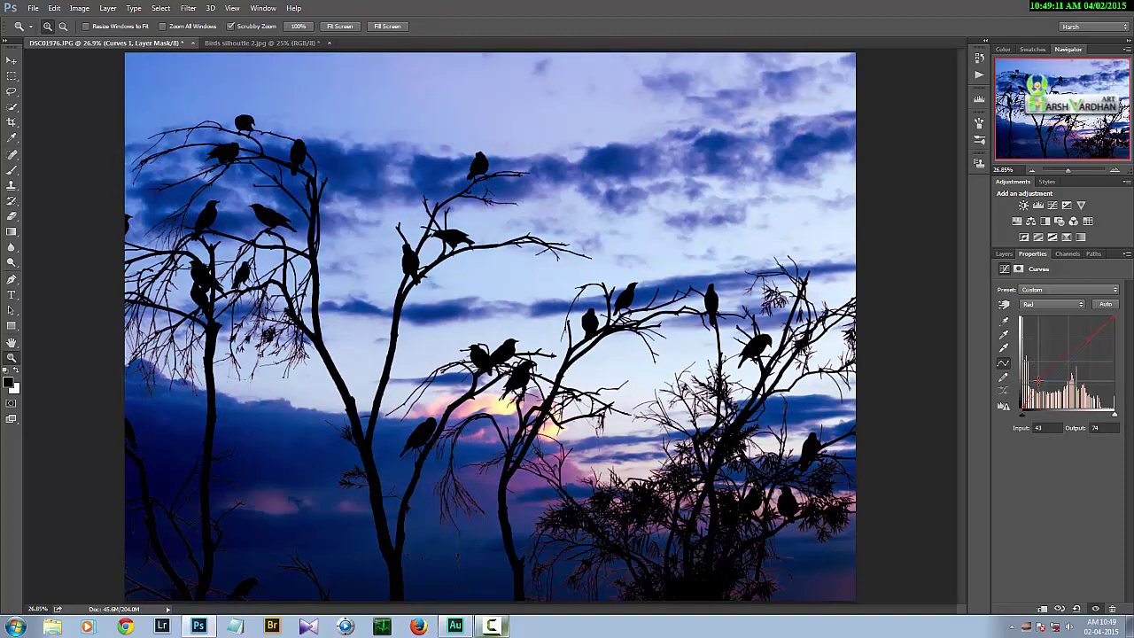
drag(1037, 382, 1040, 386)
drag(1089, 342, 1088, 336)
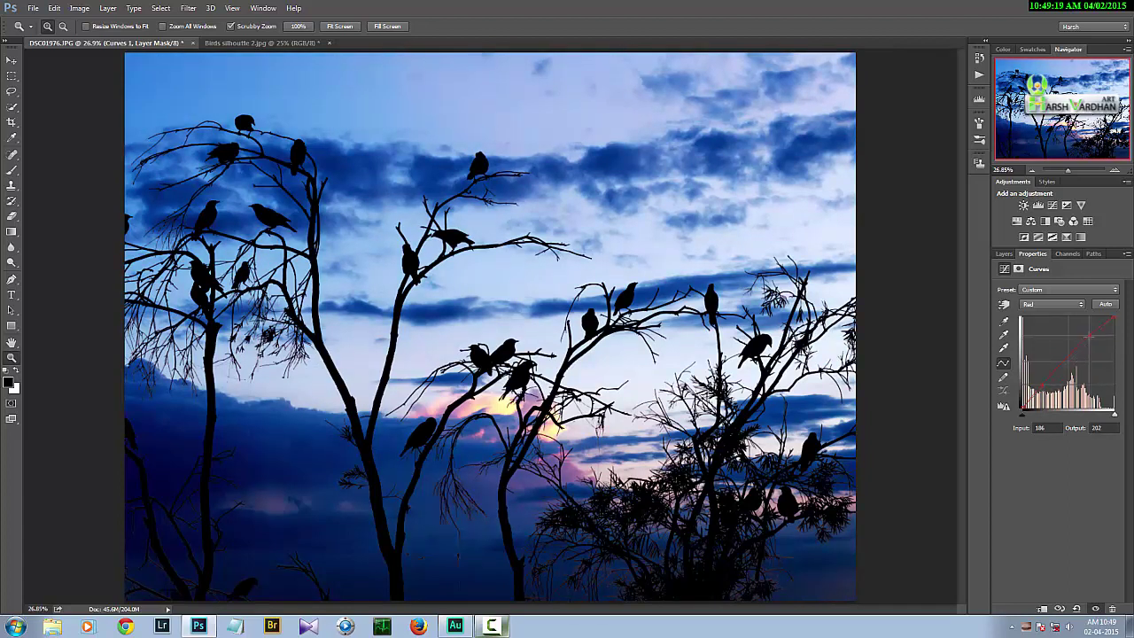
Step: Add a highlight point and a shadow point at input 62, output 62 to the Green channel's curve
click(1072, 304)
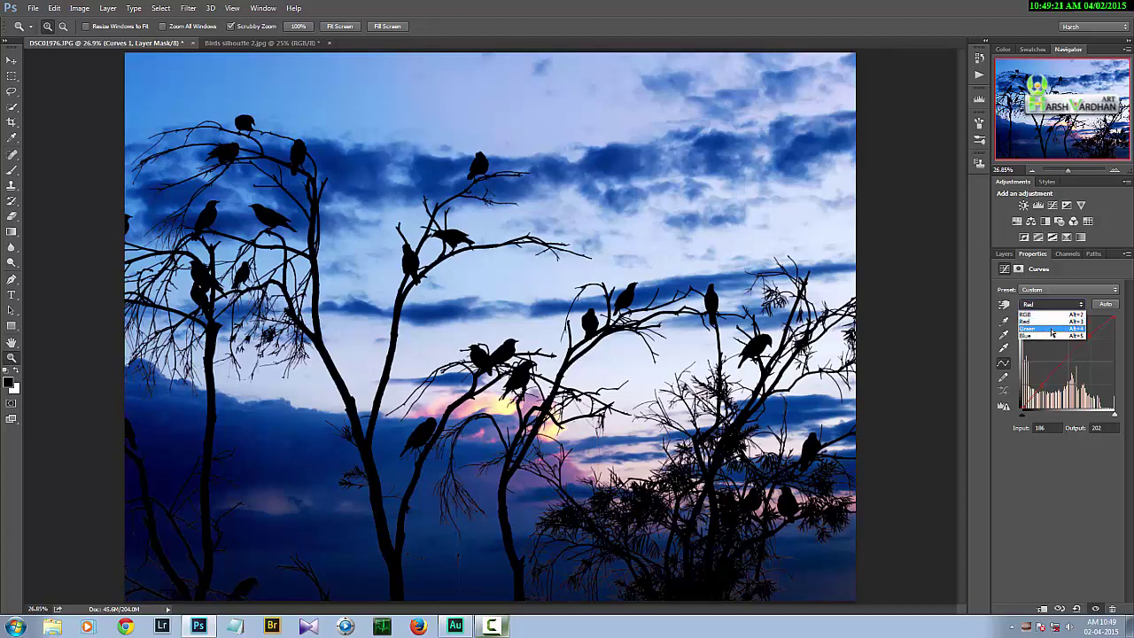
click(1048, 330)
drag(1095, 338, 1092, 335)
click(1044, 384)
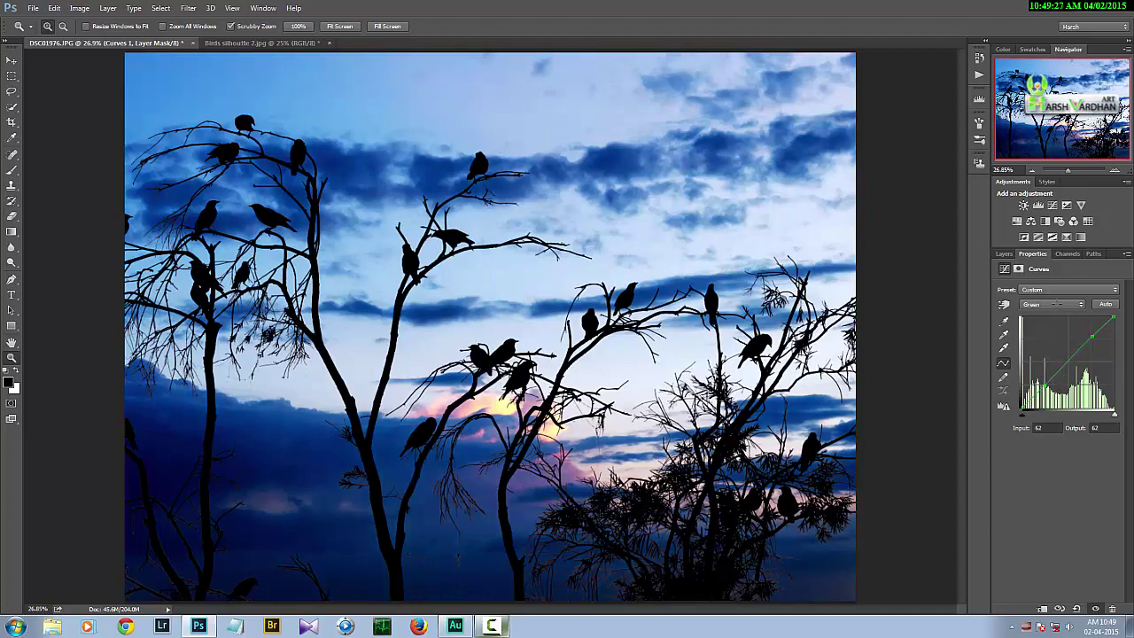
Step: Add a point at input 194, output 196 and a shadow point to the Blue channel's curve
click(1052, 303)
click(1048, 341)
click(1089, 337)
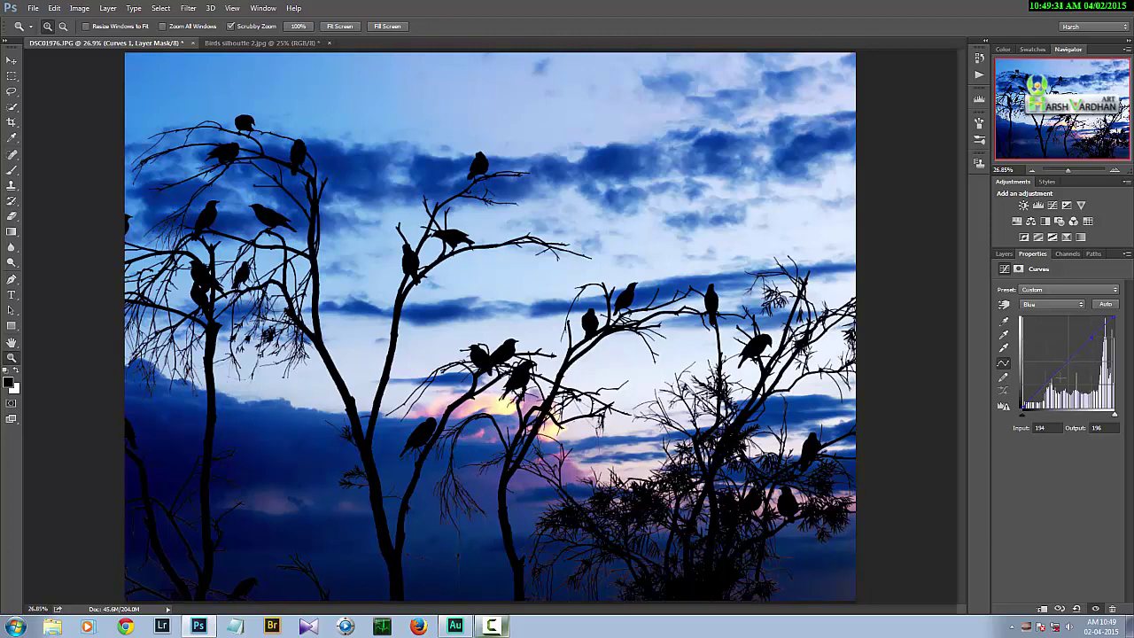
click(1037, 393)
Step: Add a Color Balance adjustment layer above the Curves layer
click(1003, 254)
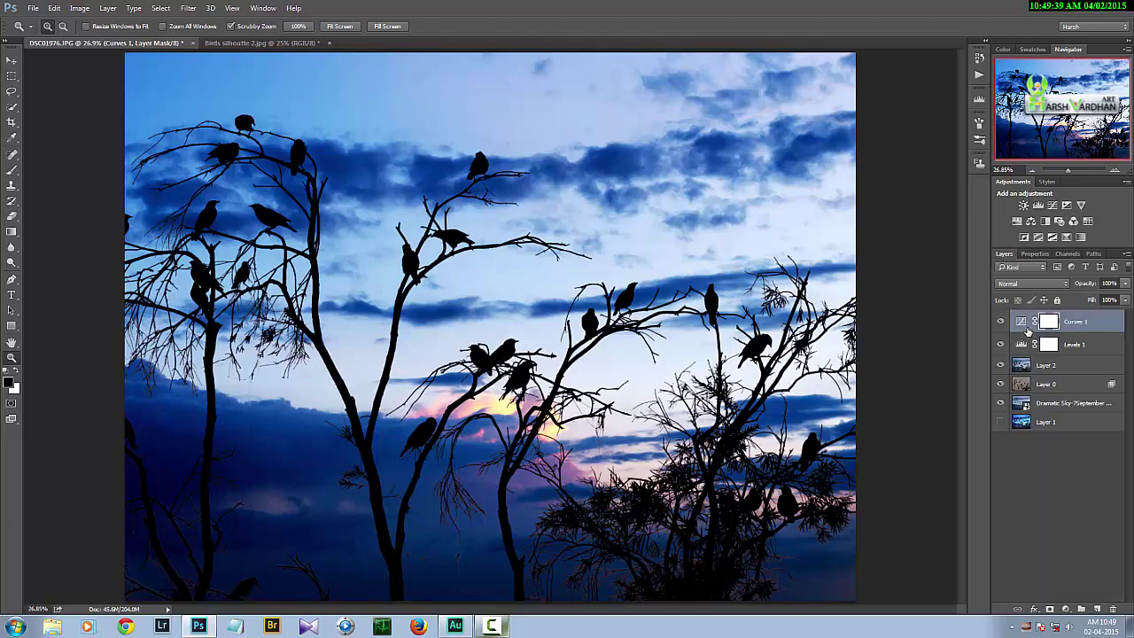
click(1032, 223)
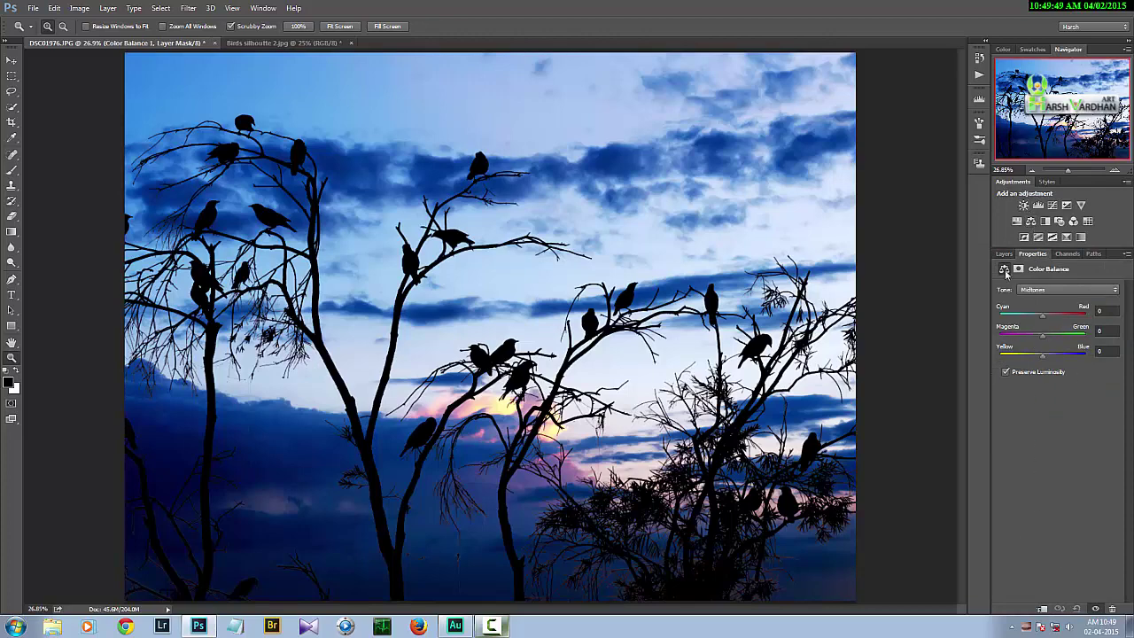
click(1004, 255)
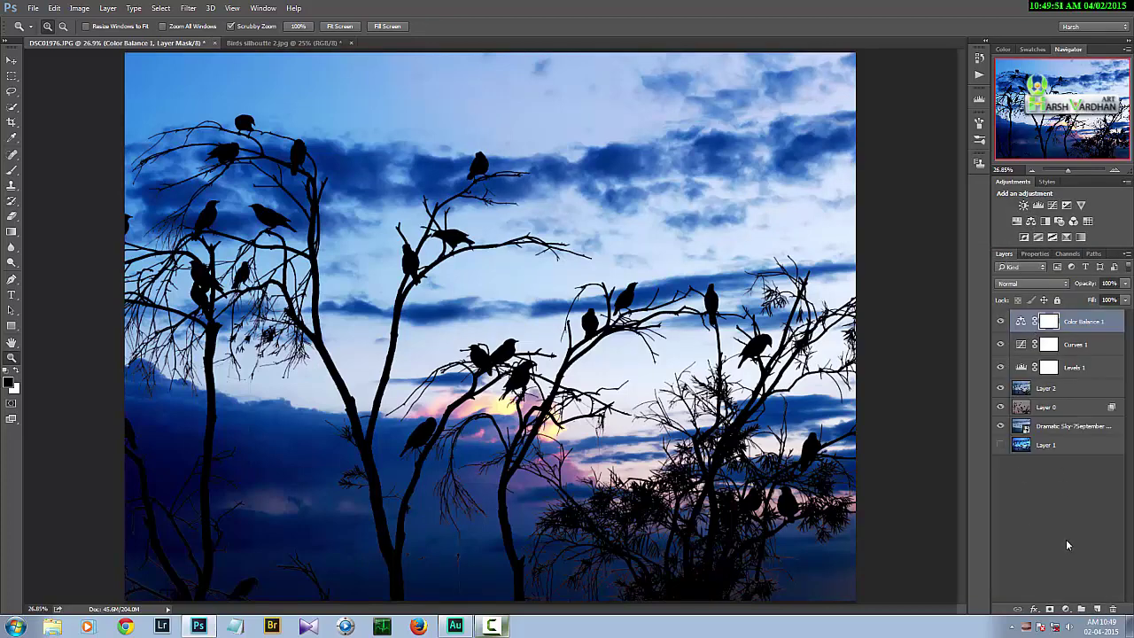
click(1066, 610)
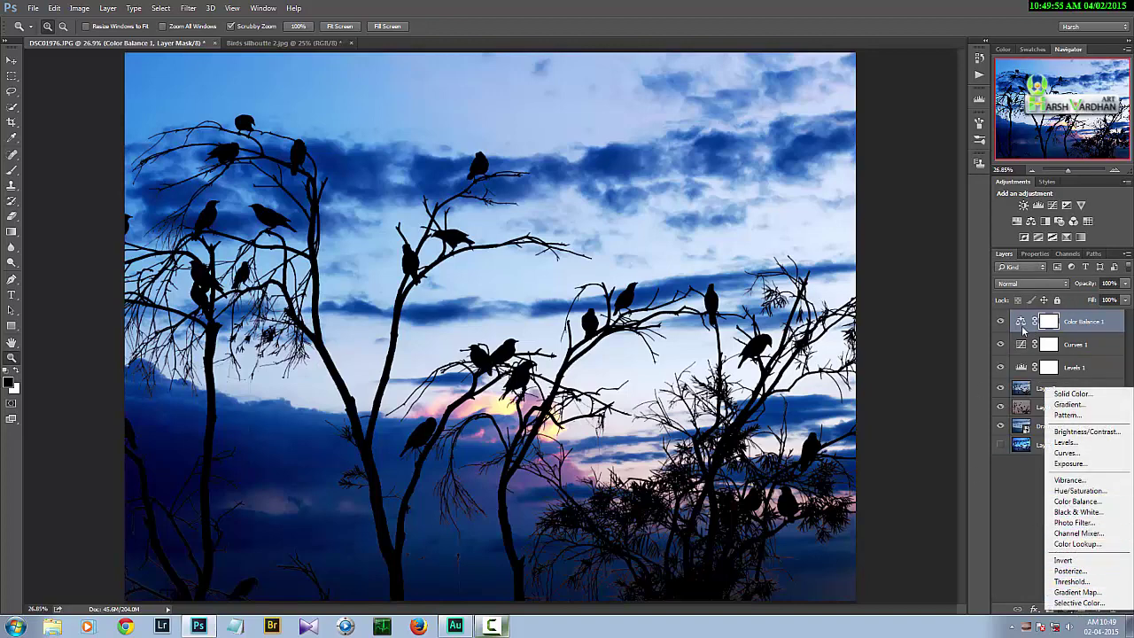
click(1010, 502)
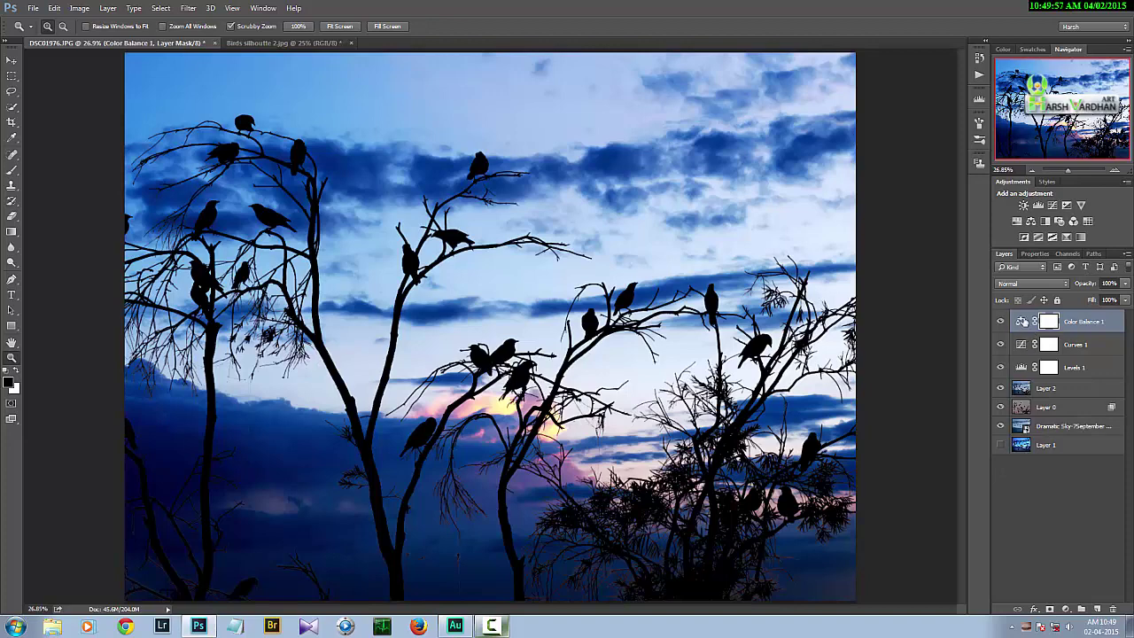
Step: Shift the Color Balance midtones toward cyan, Magenta–Green -7 and Yellow–Blue +3, and set the shadows to Magenta–Green -7 and Yellow–Blue +1
click(1036, 254)
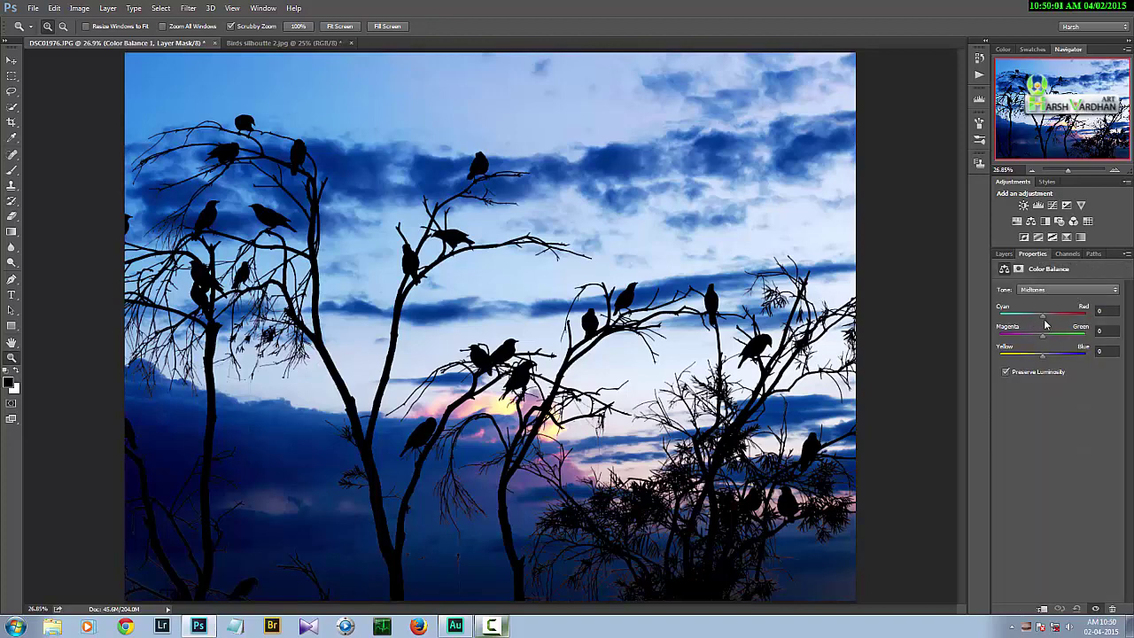
mouse_move(1043, 319)
mouse_down()
mouse_move(1055, 339)
mouse_move(1041, 338)
mouse_move(1045, 357)
mouse_move(1039, 320)
mouse_up()
click(1047, 291)
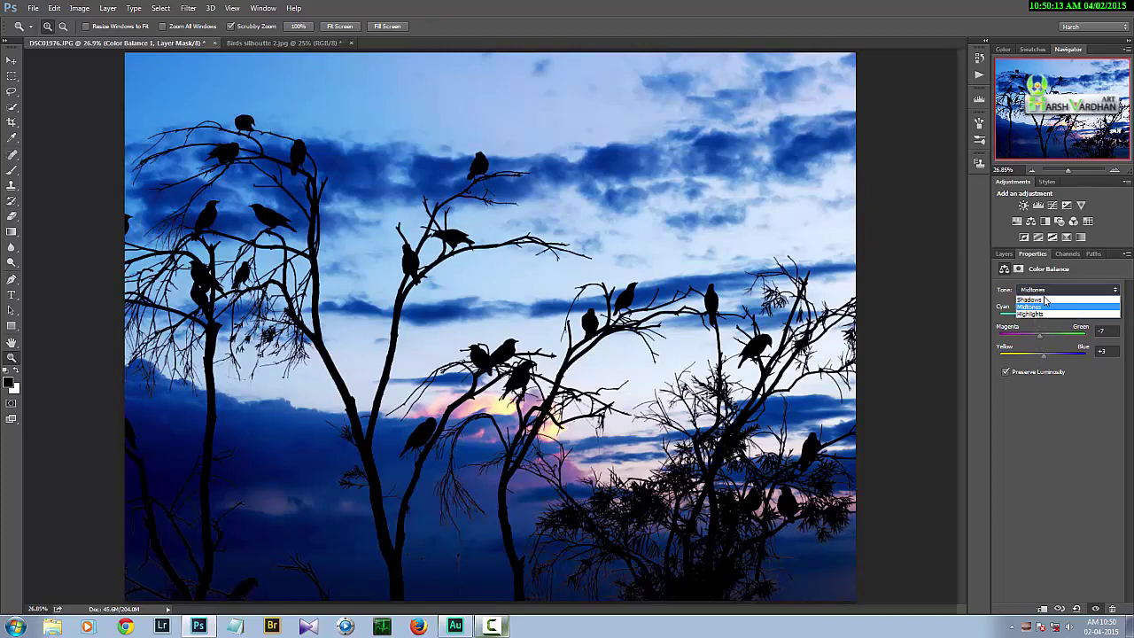
click(1042, 303)
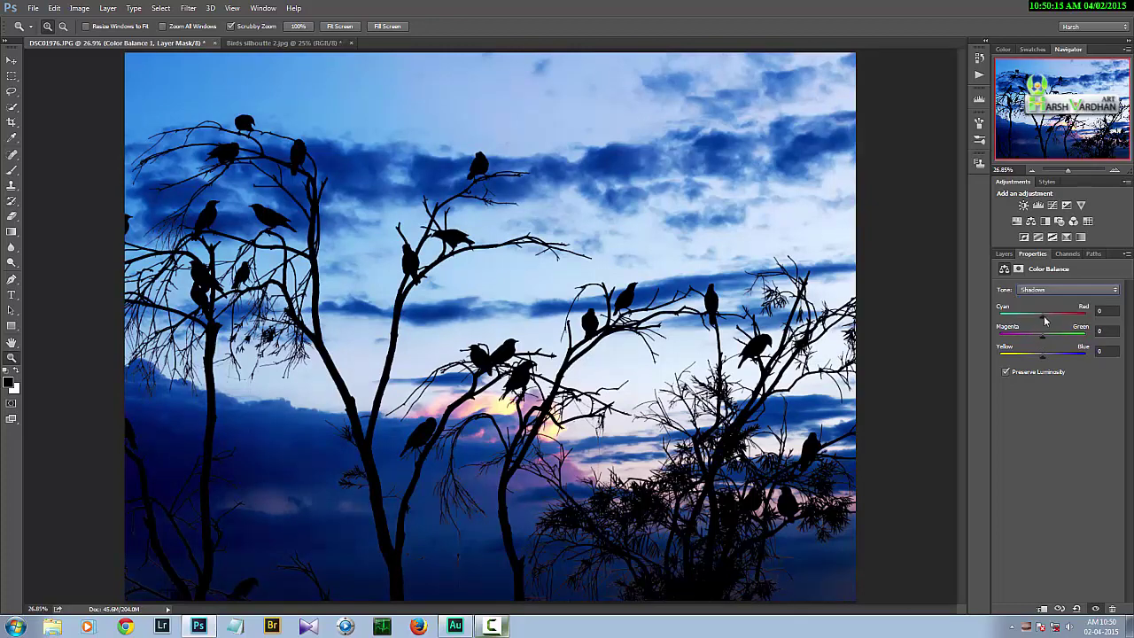
drag(1037, 321, 1045, 359)
Step: Set the Color Balance highlights to Cyan–Red -11, Magenta–Green -5 and Yellow–Blue +8
click(1052, 291)
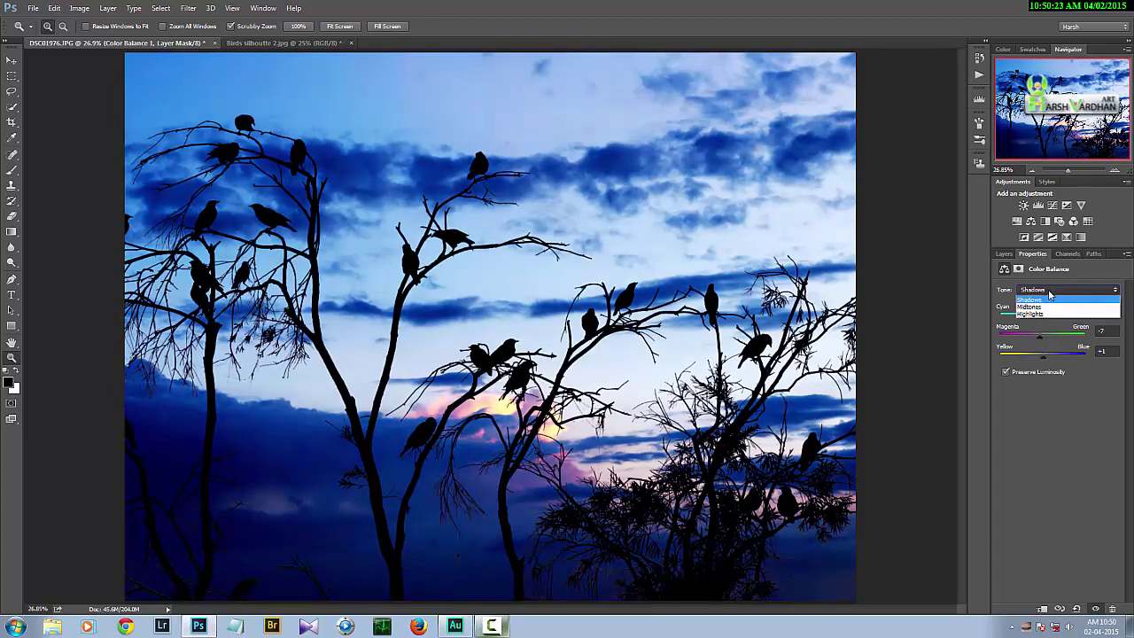
click(1043, 313)
drag(1043, 316, 1049, 357)
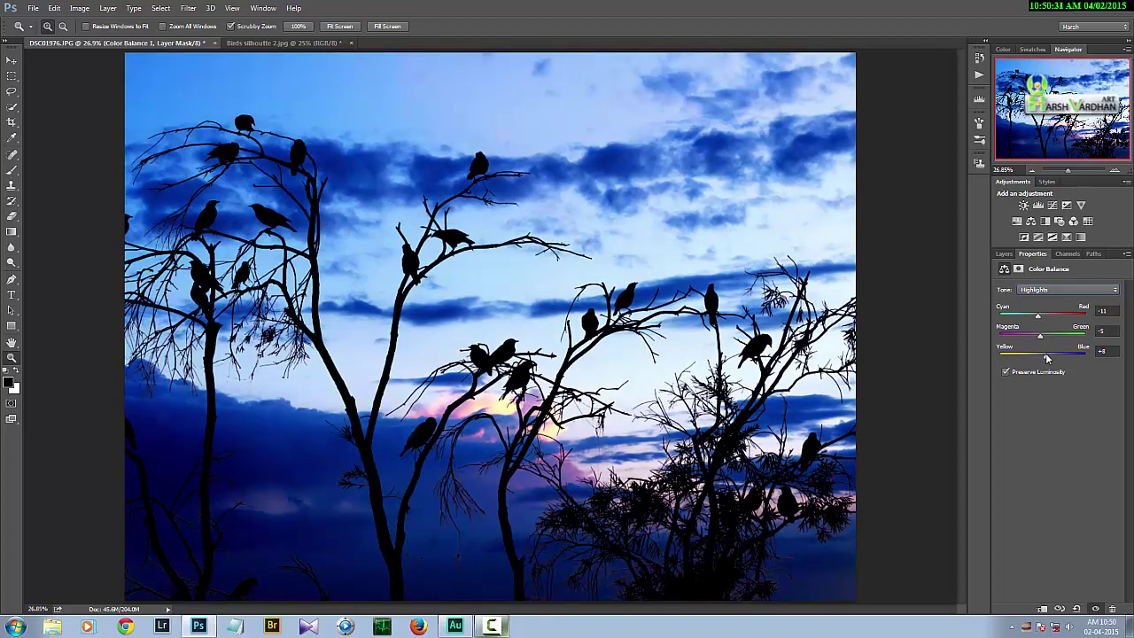
Step: Hide the Color Balance, Curves and Levels adjustment layers and duplicate Layer 2
click(1004, 254)
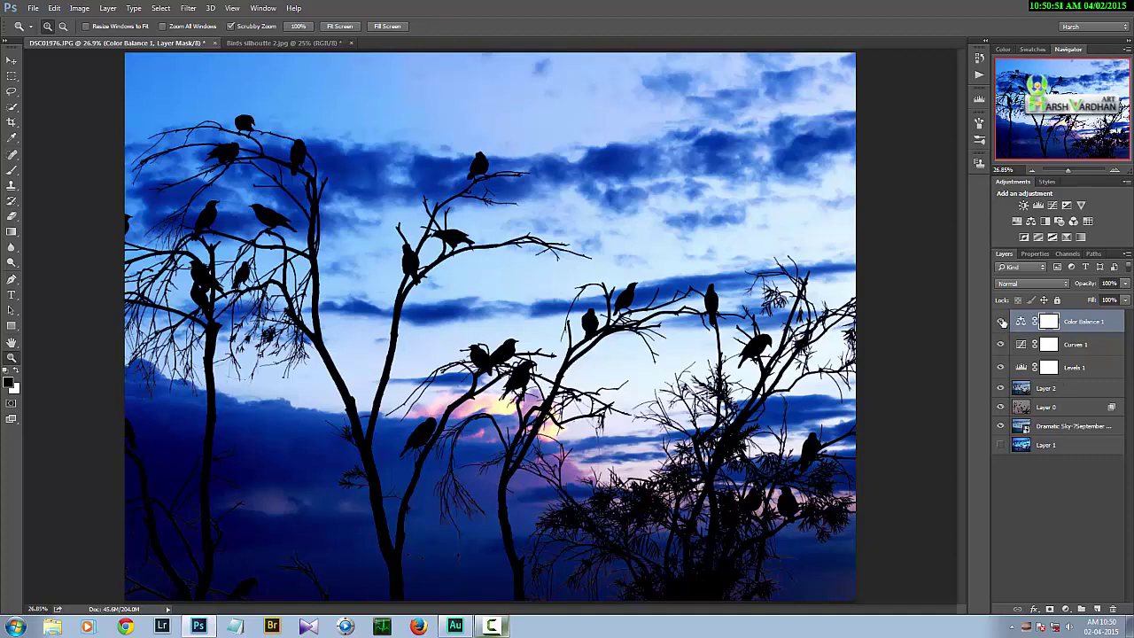
drag(1001, 371, 1001, 321)
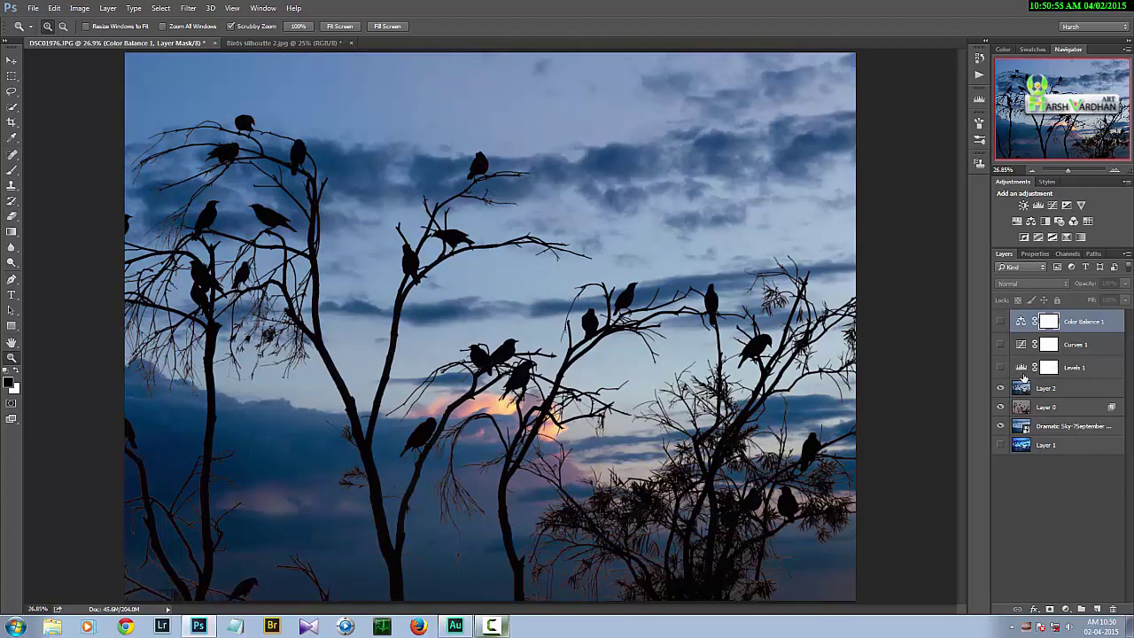
click(1025, 388)
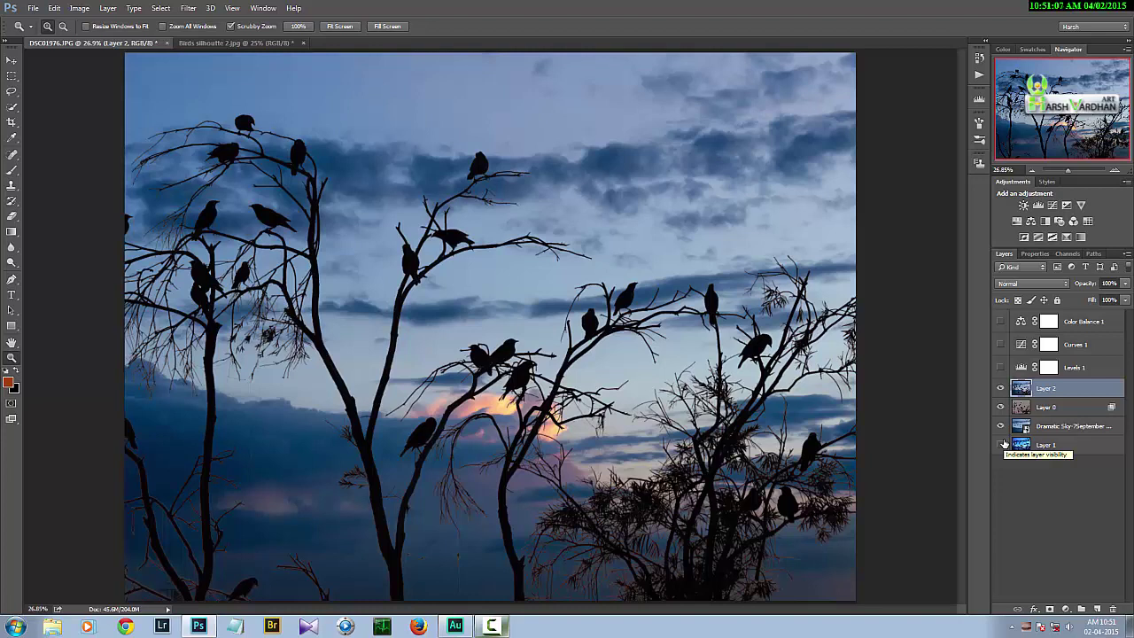
key(ctrl+j)
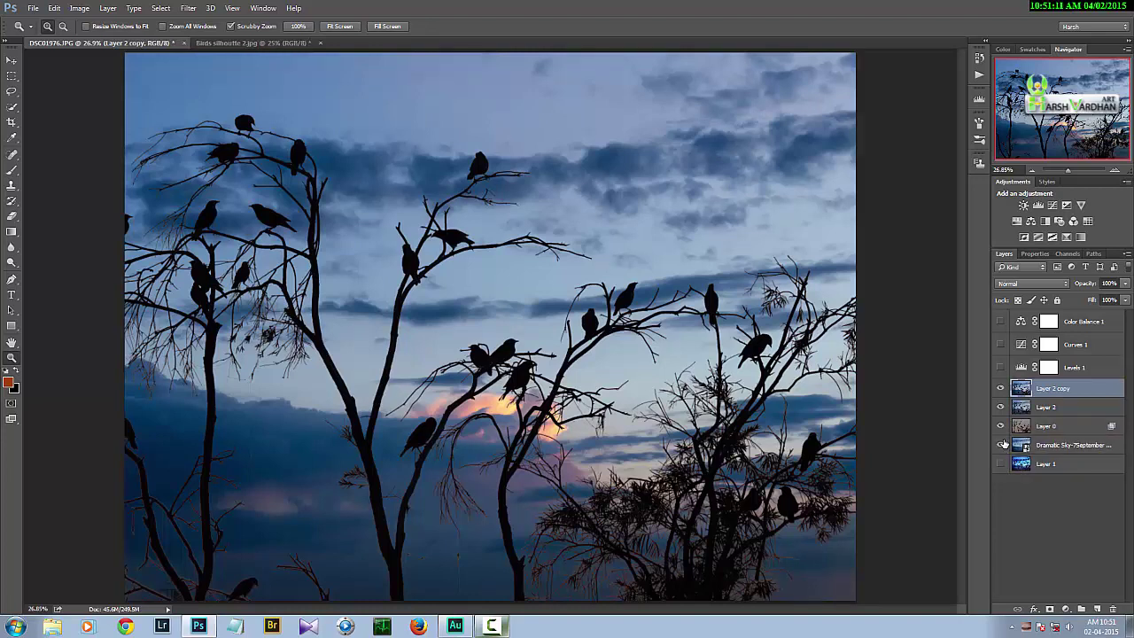
Step: Select the duplicate of Layer 2 and open it in the Nik Collection's Color Efex Pro 4 filter
click(1039, 408)
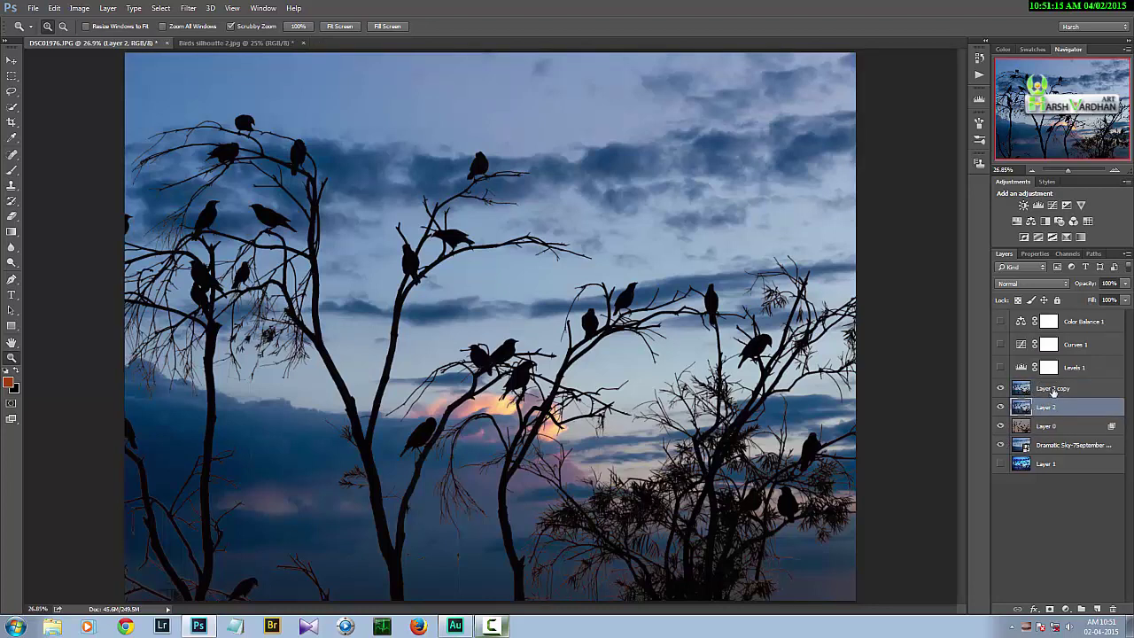
click(1054, 392)
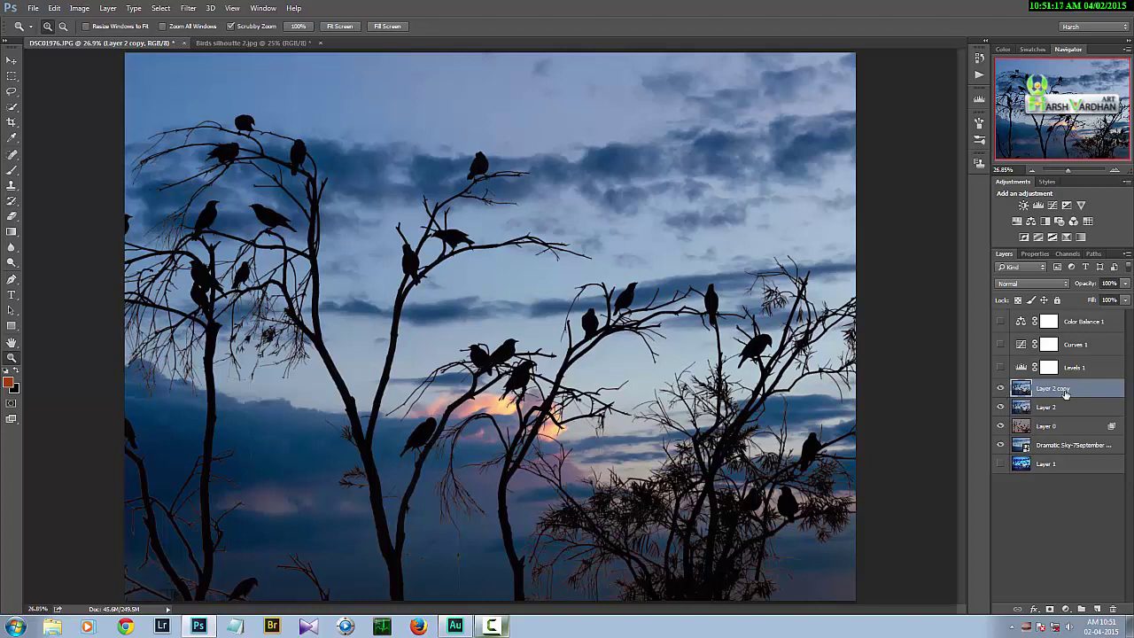
click(1023, 409)
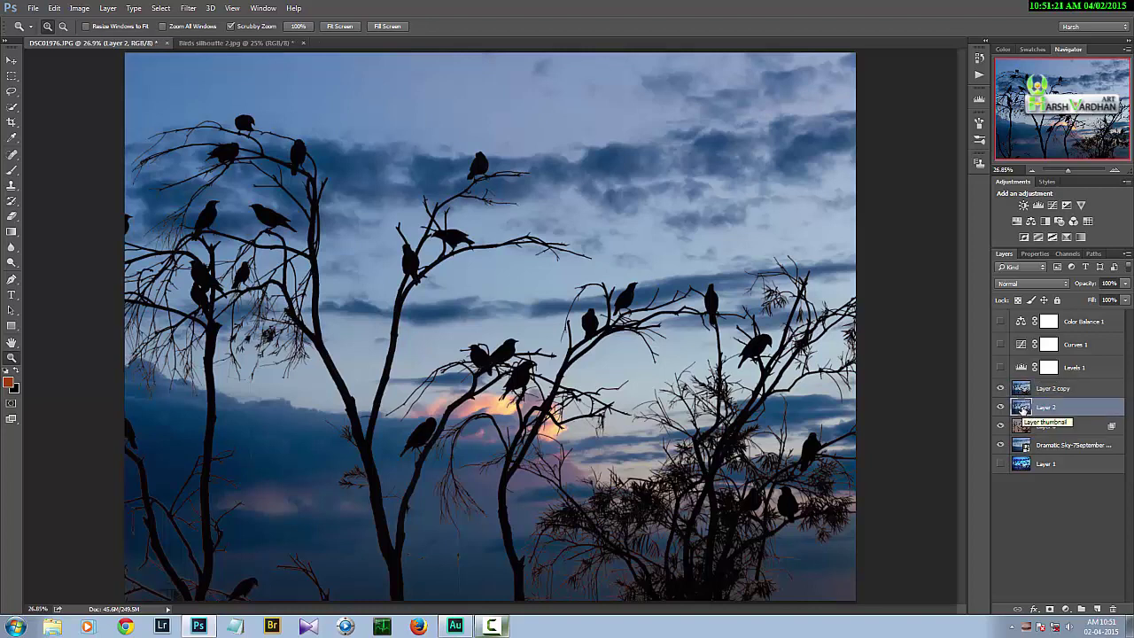
click(1029, 389)
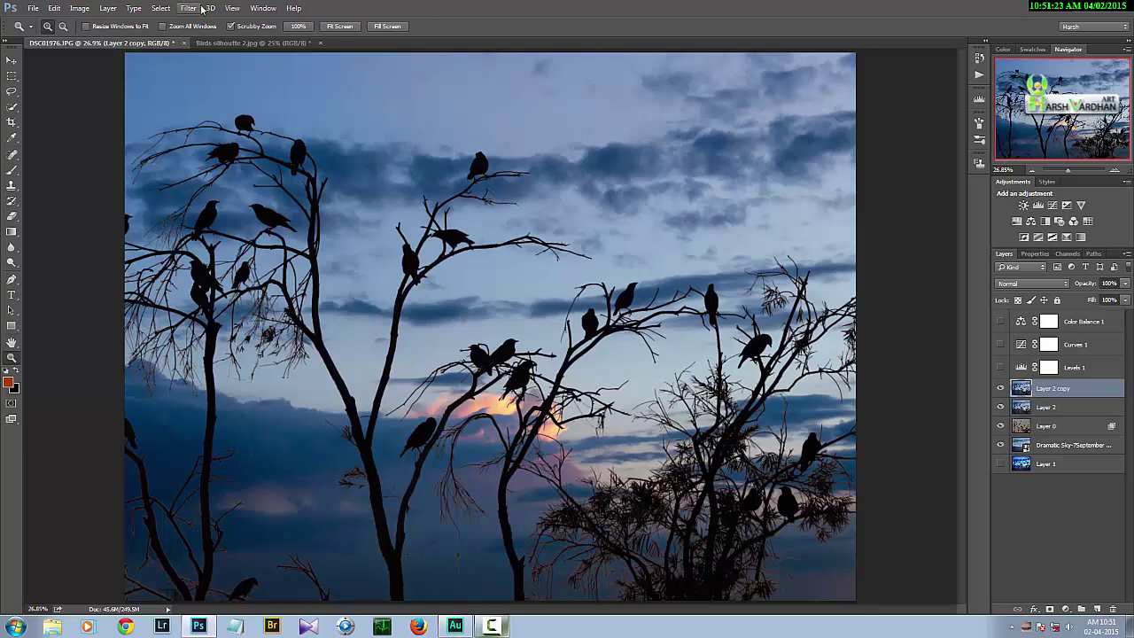
click(201, 8)
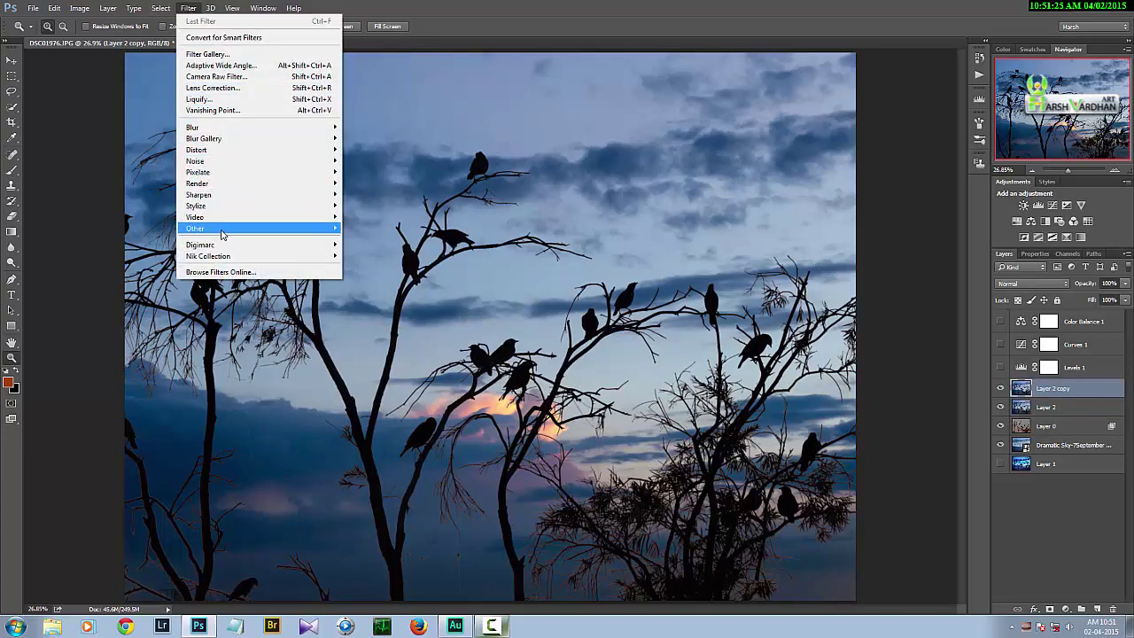
mouse_move(236, 257)
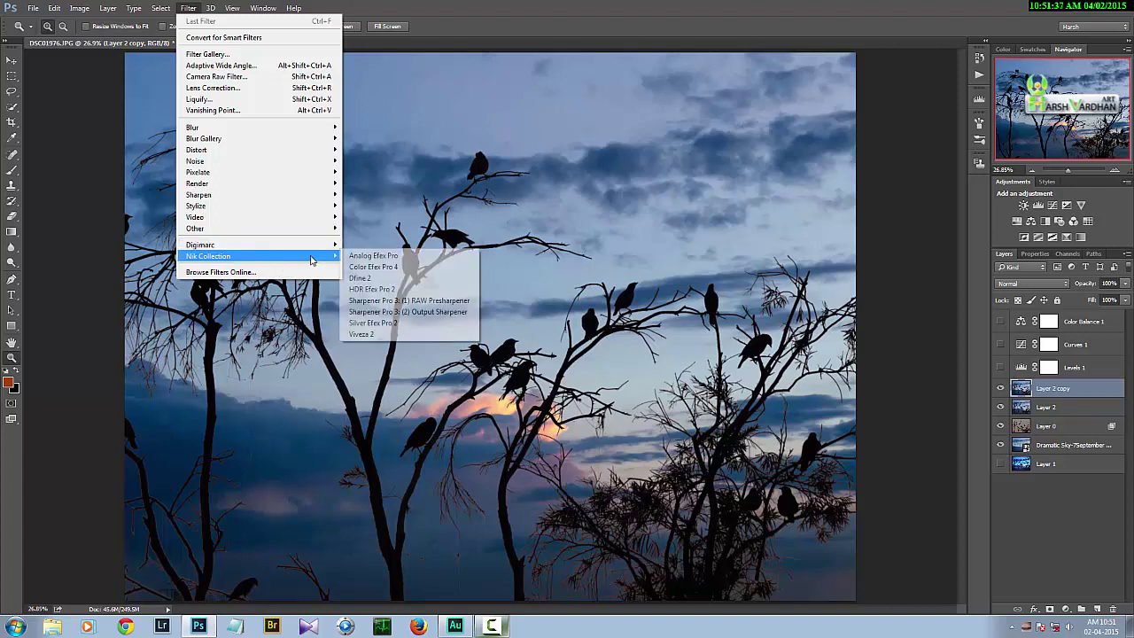
click(440, 268)
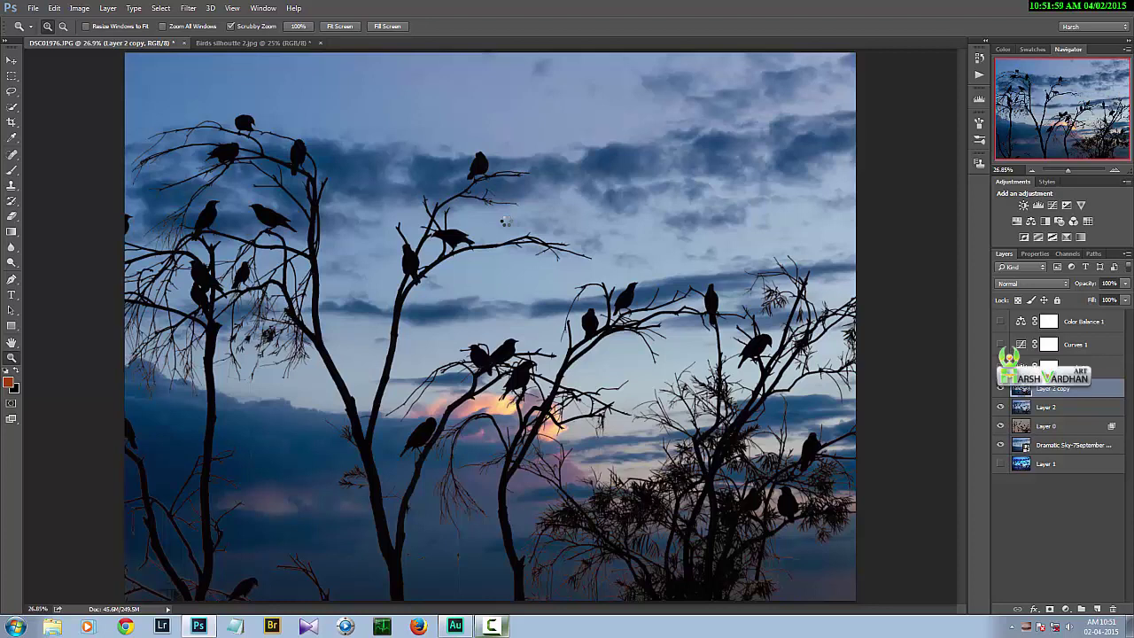
key(ctrl+f)
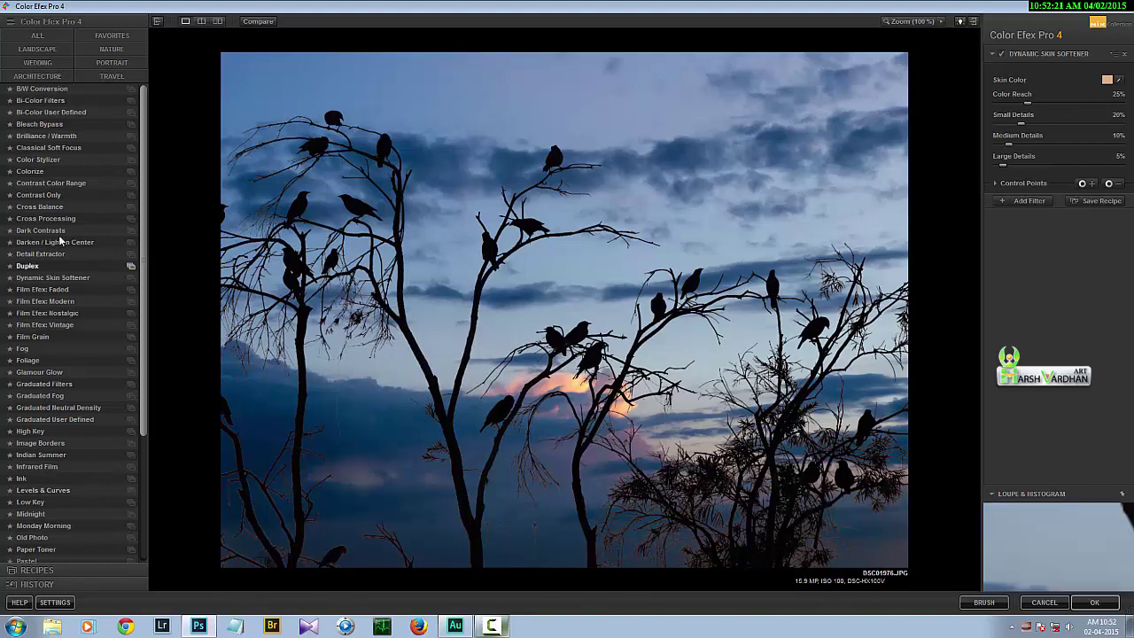
Step: Browse the saved recipes and try the Dreamy recipe on the image
click(13, 572)
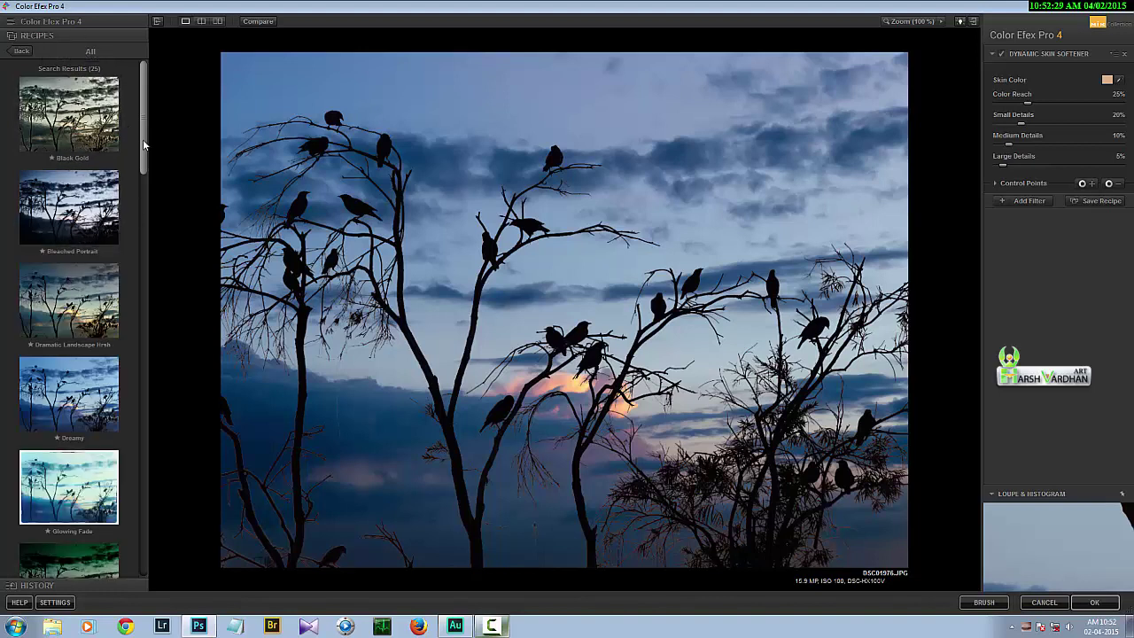
drag(143, 139, 145, 172)
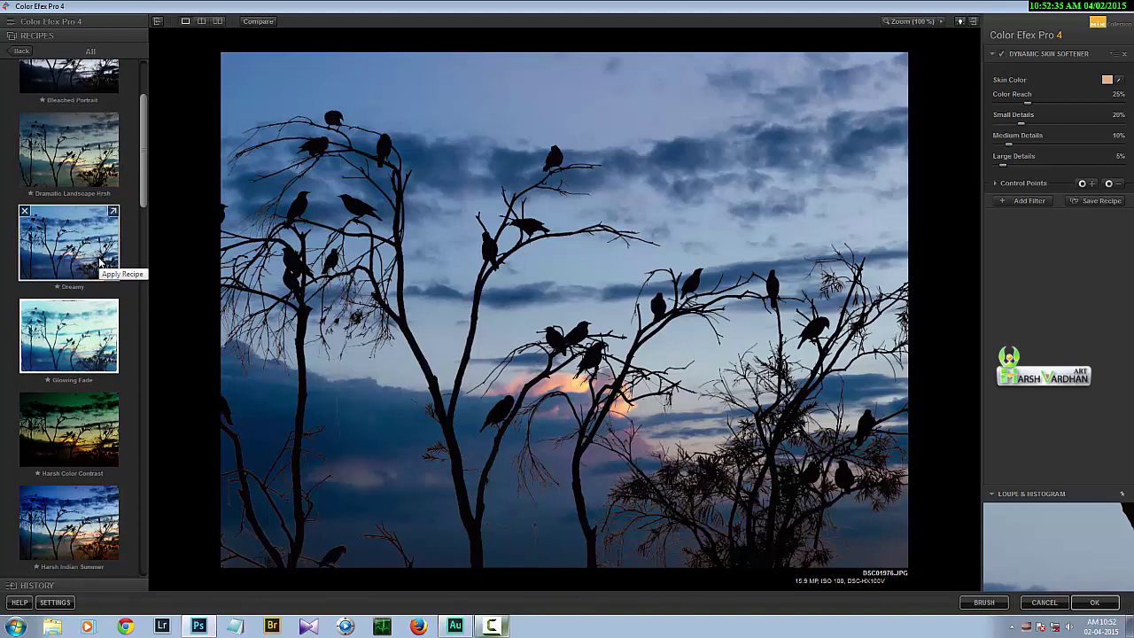
scroll(80, 328, down, 2)
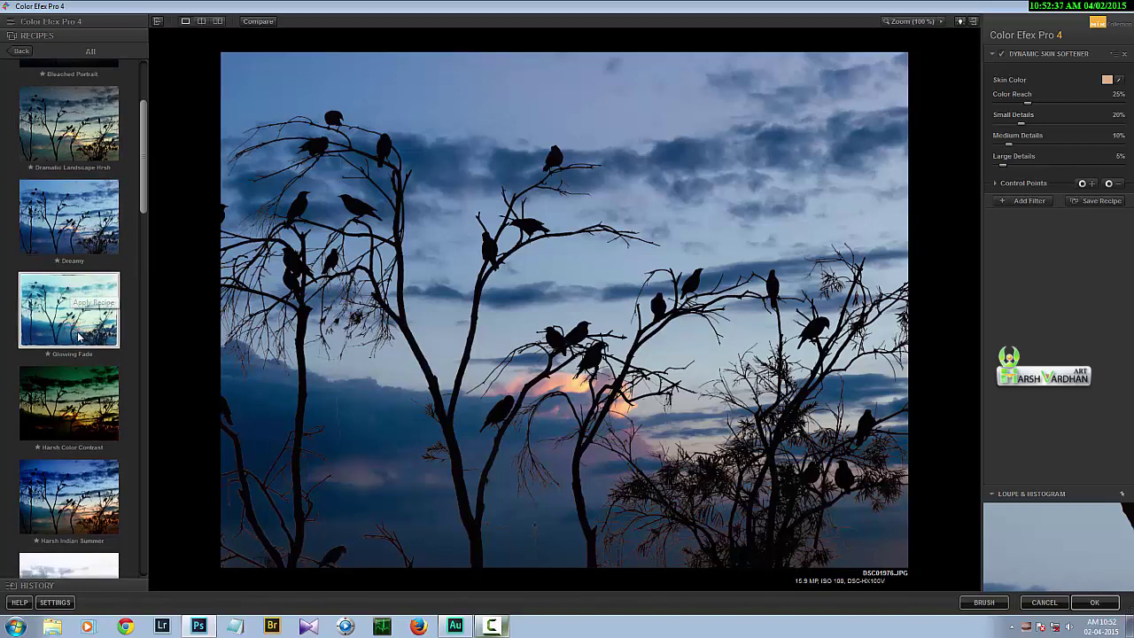
scroll(80, 332, down, 3)
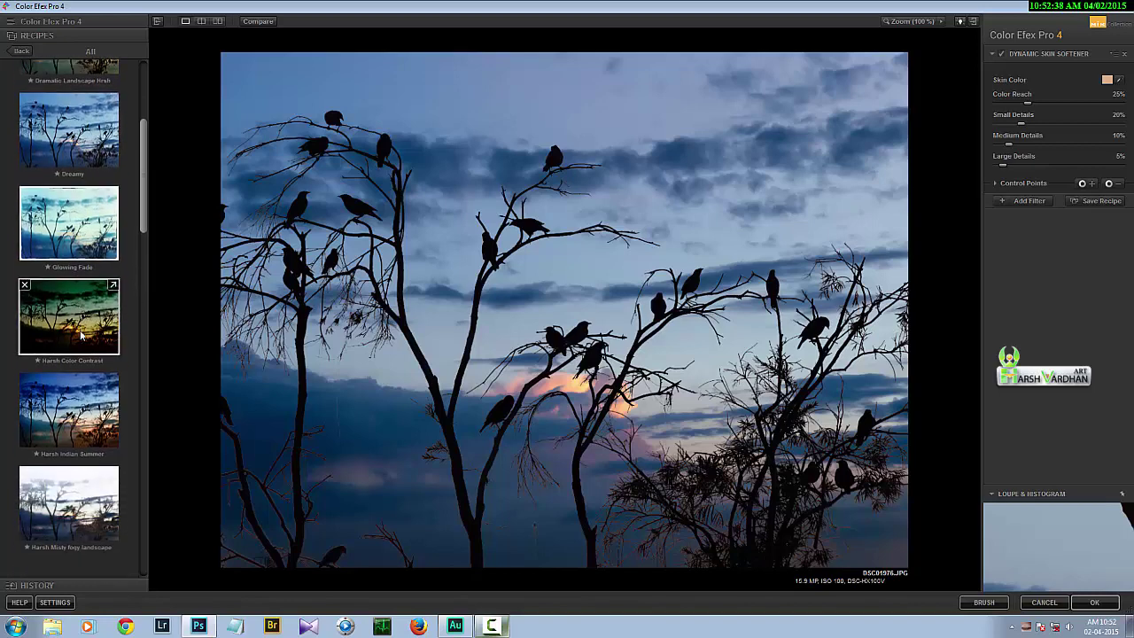
click(71, 111)
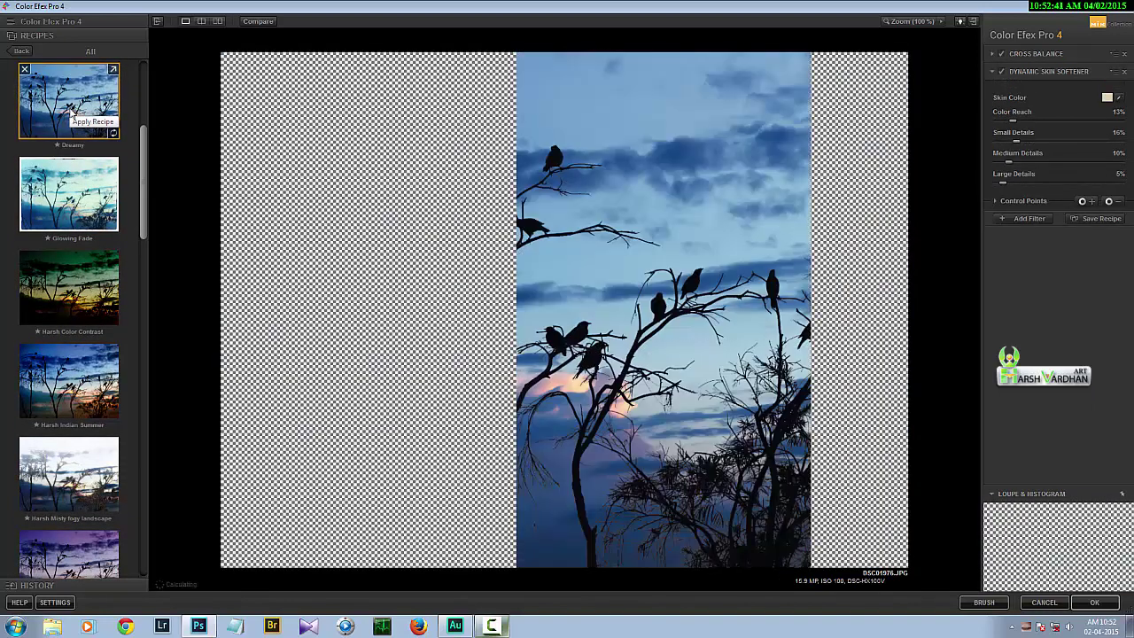
Step: Try the Harsh Indian Summer recipe and the Night Bokeh subtle scene recipe on the image
scroll(53, 336, down, 8)
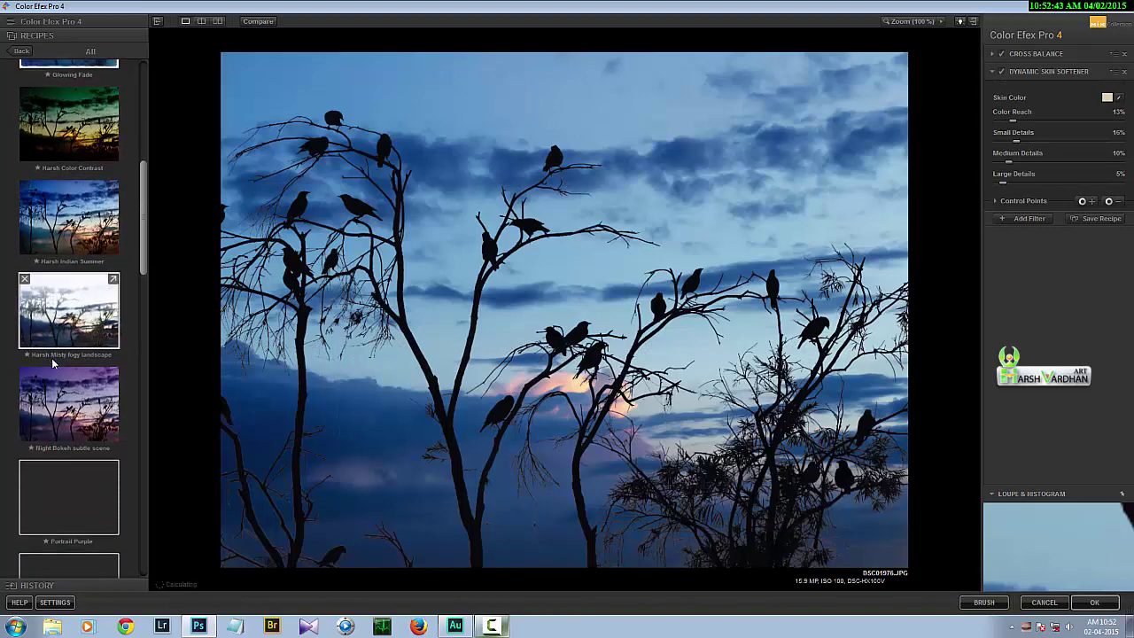
scroll(55, 350, down, 2)
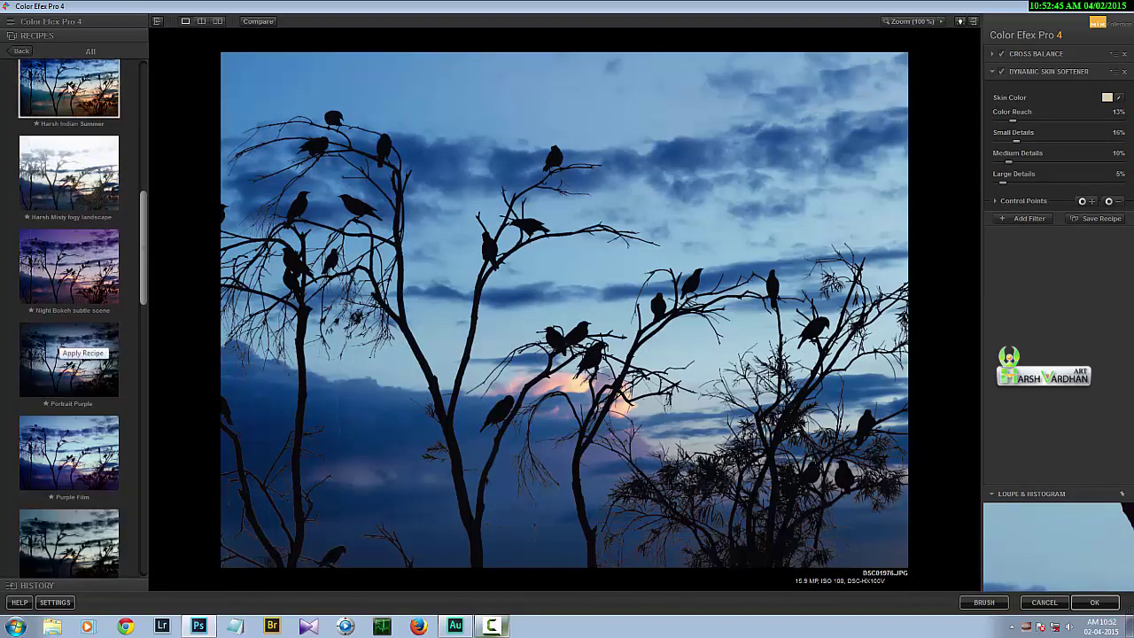
click(84, 93)
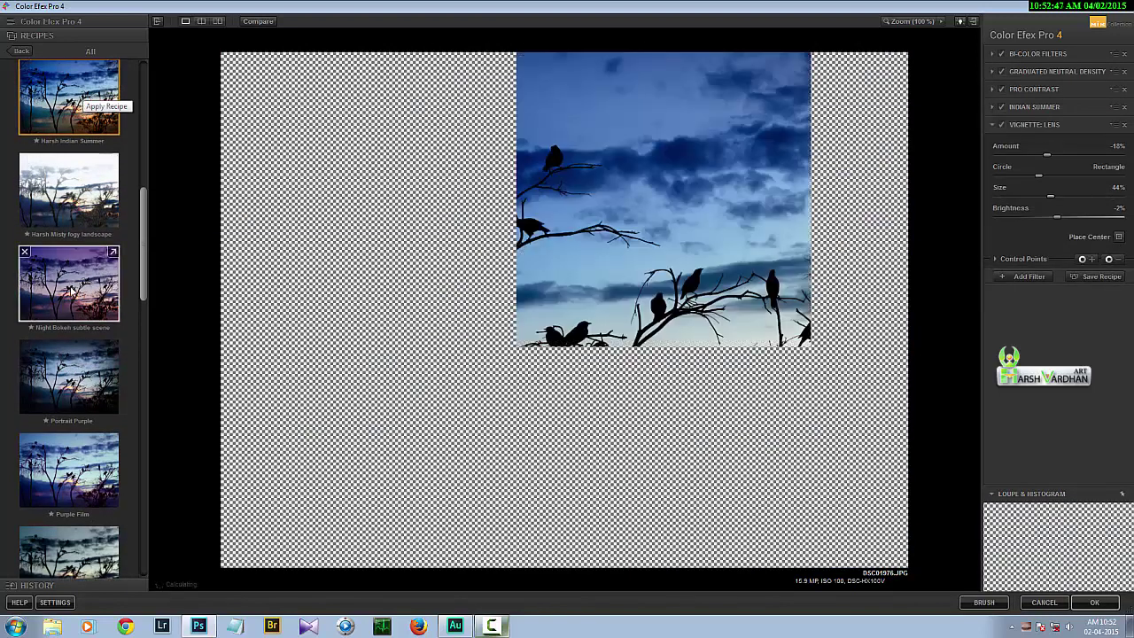
click(75, 290)
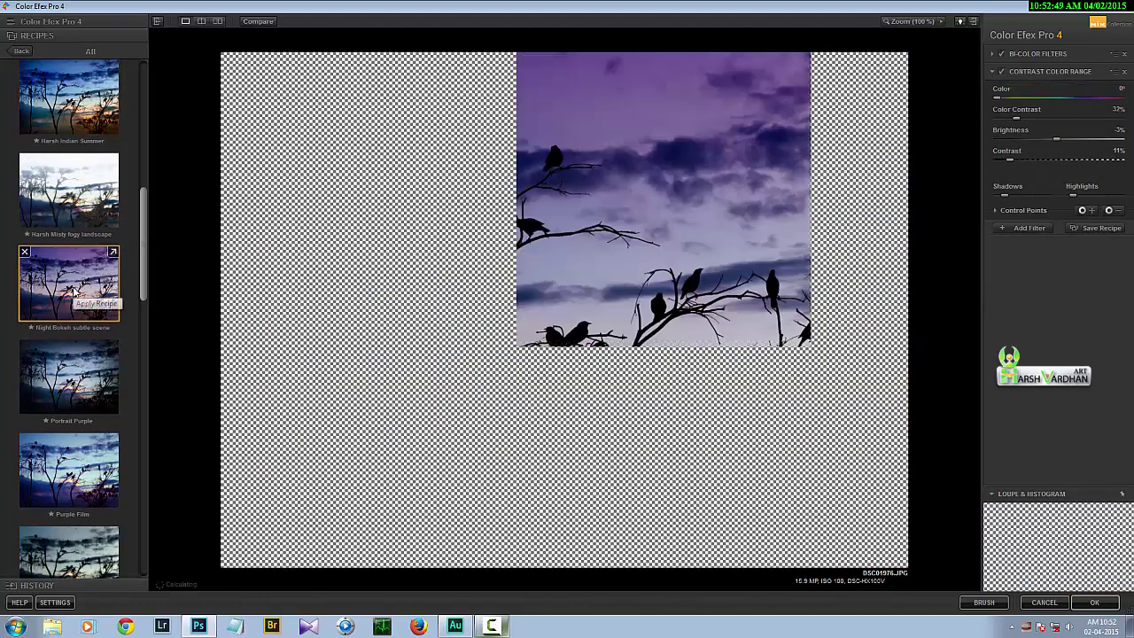
Step: Try the Soft Landscape recipe and the Vintage Saturation recipe on the image
scroll(75, 293, down, 1)
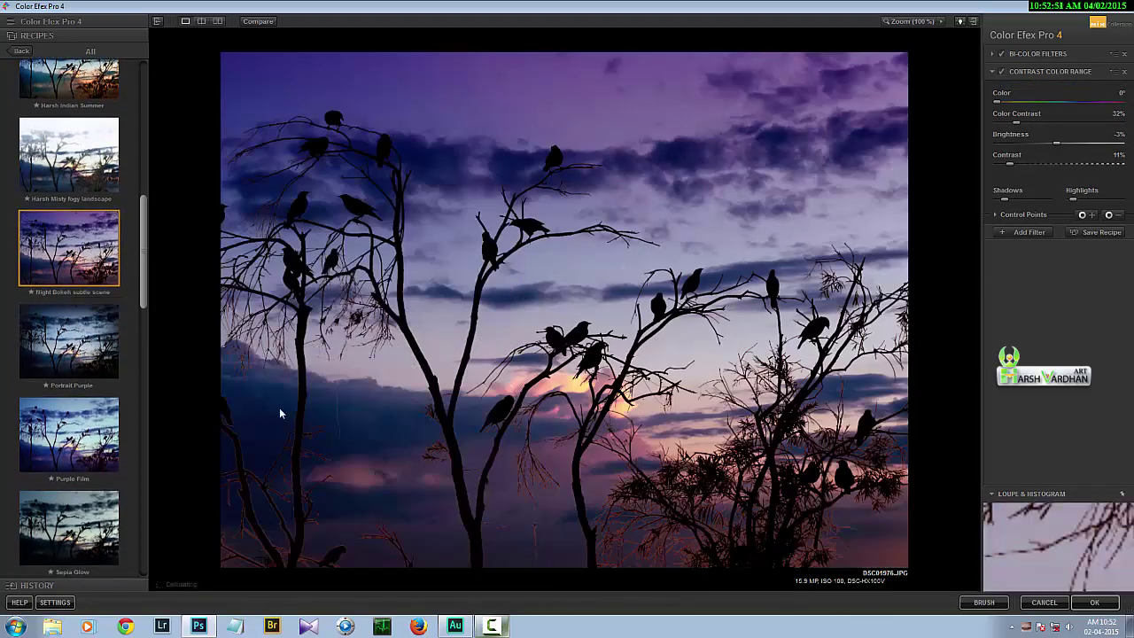
scroll(71, 345, down, 3)
scroll(76, 348, down, 7)
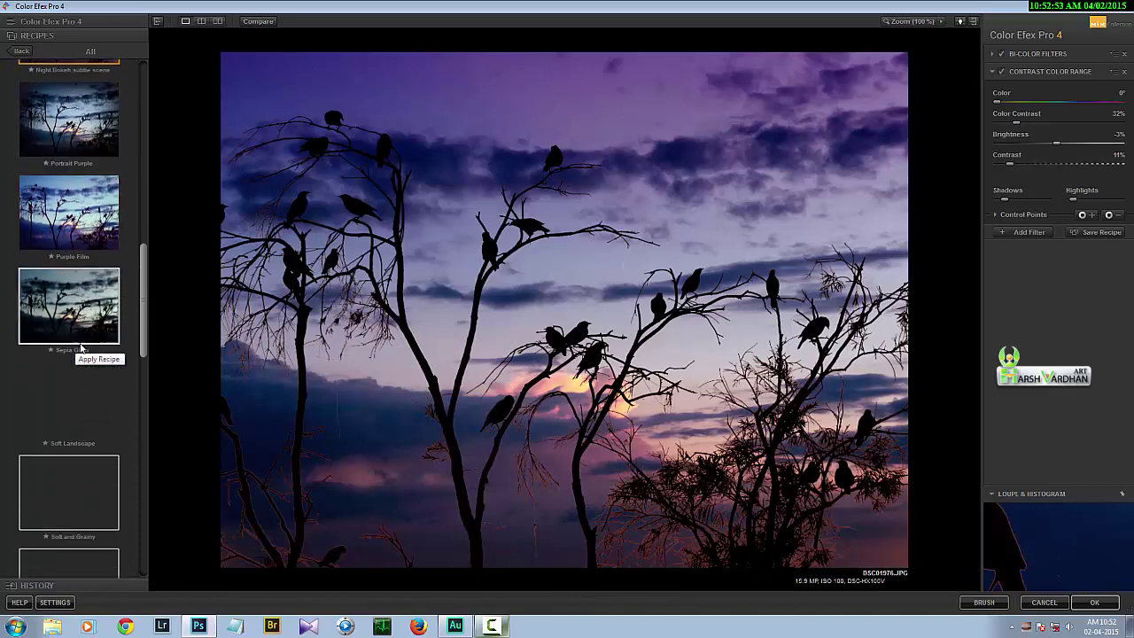
click(97, 306)
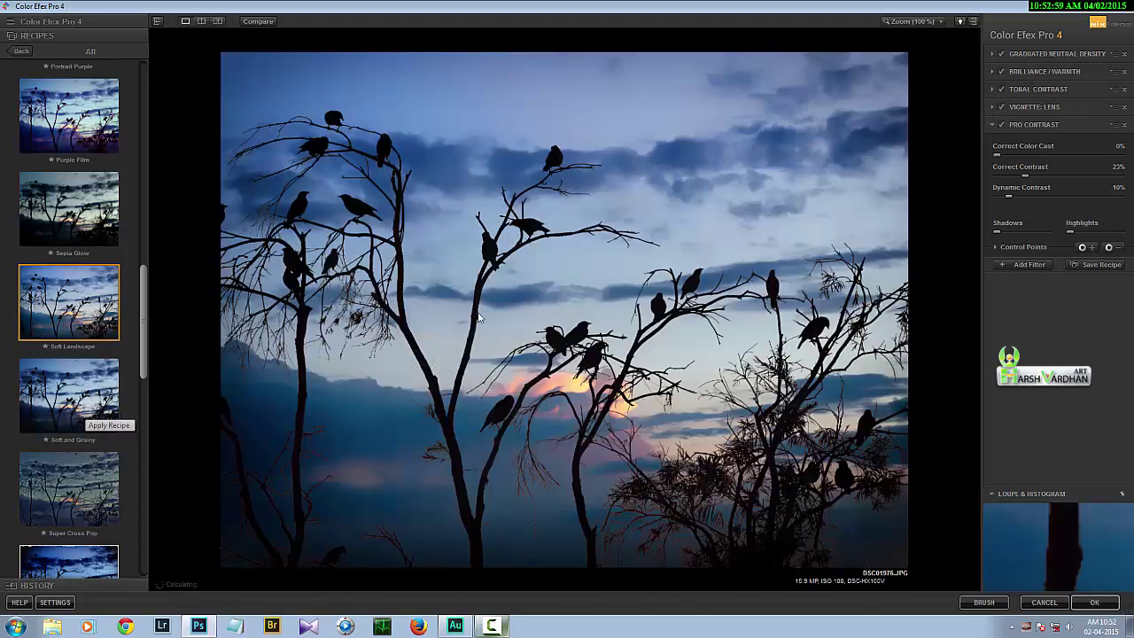
scroll(132, 425, down, 6)
scroll(126, 407, down, 2)
click(69, 316)
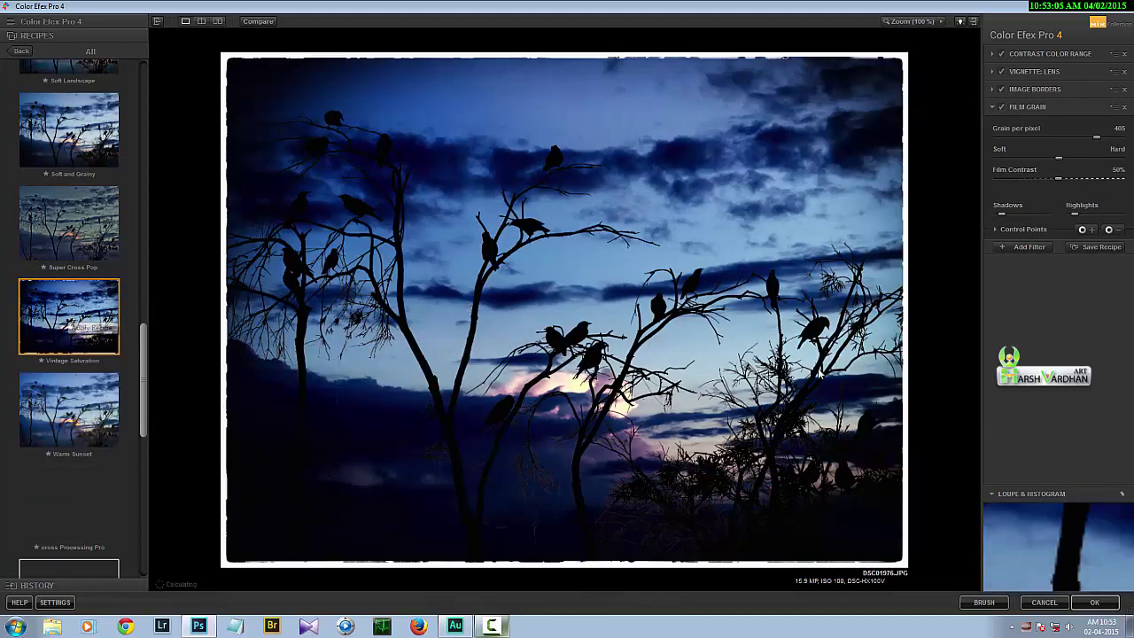
Step: Try the sunset sunlight recipe from the end of the recipe collection
scroll(140, 483, down, 2)
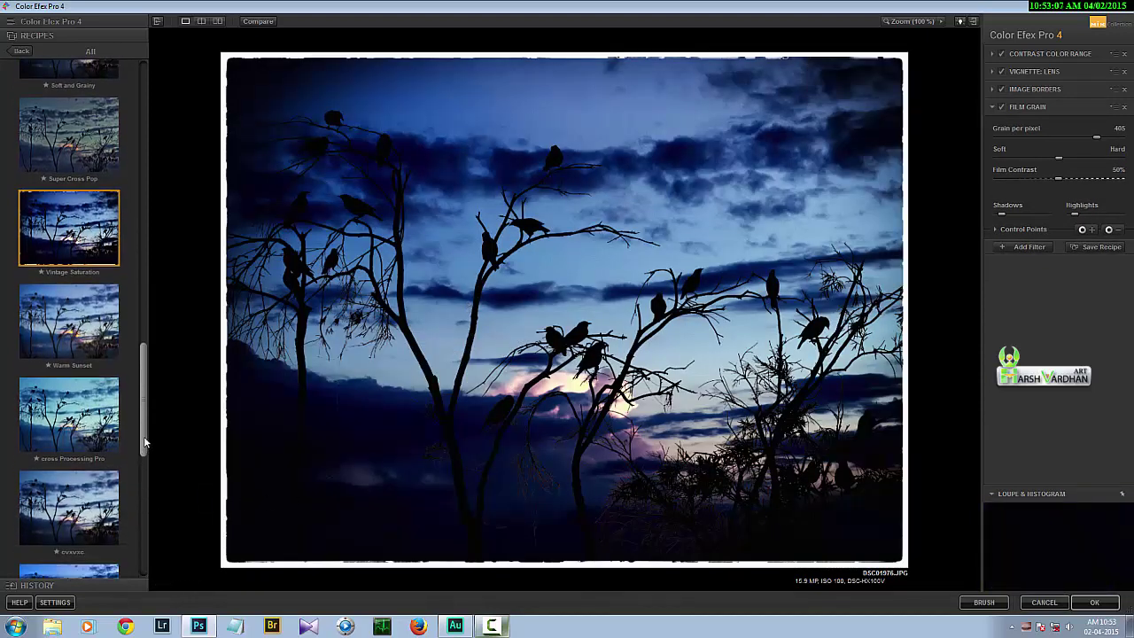
drag(141, 445, 145, 561)
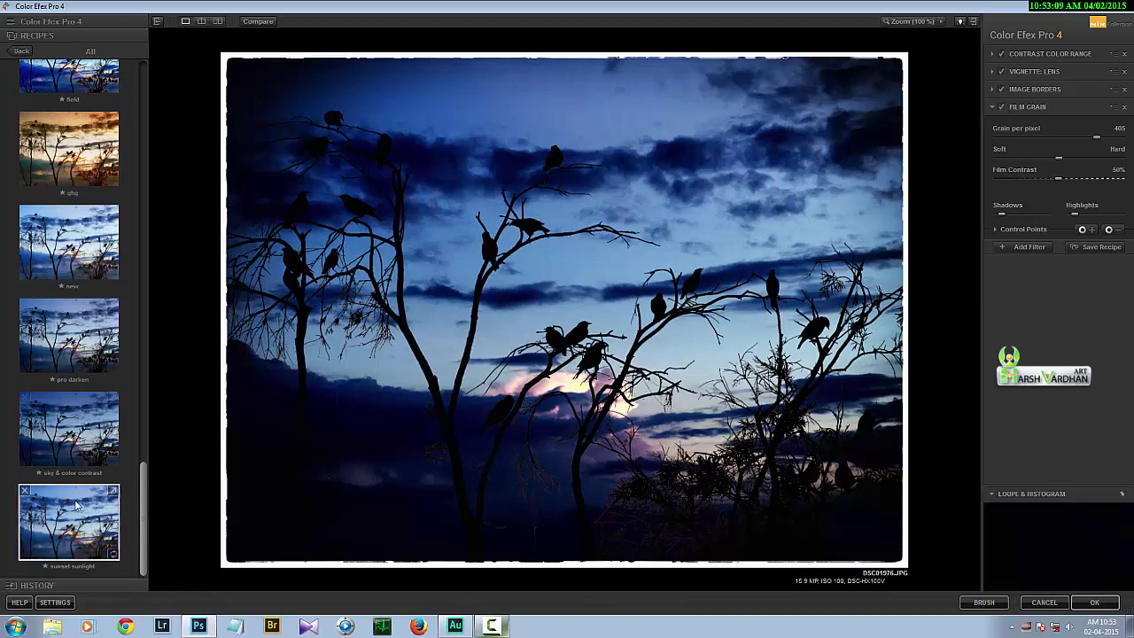
click(62, 524)
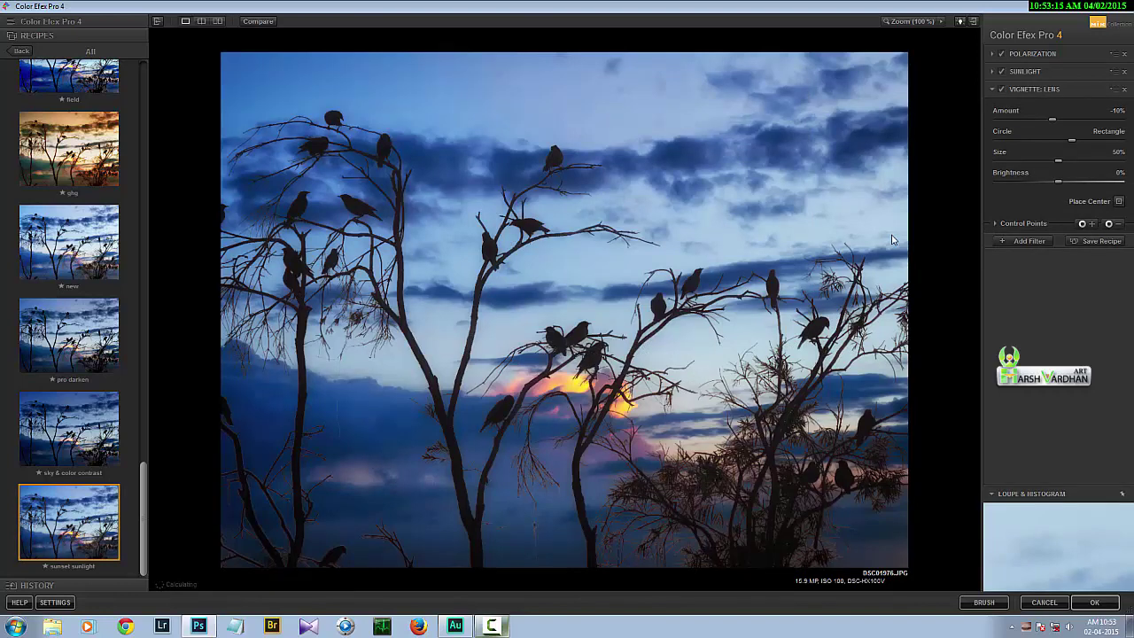
Step: Remove the Polarization, Sunlight and Vignette: Lens filters to empty the filter stack
click(1125, 55)
click(1125, 55)
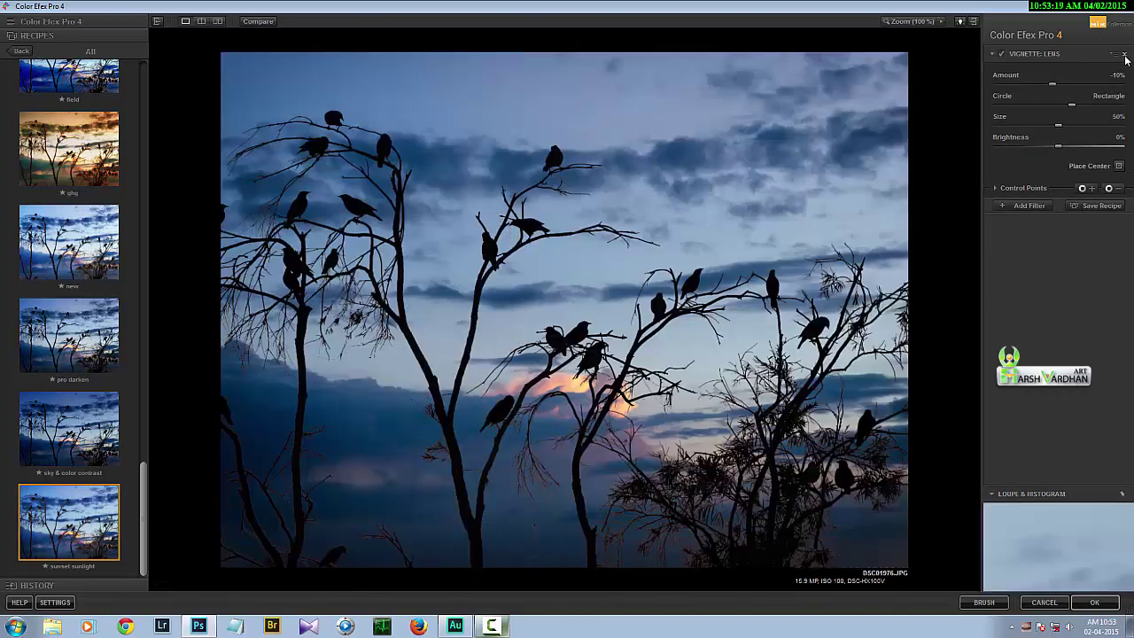
click(1126, 55)
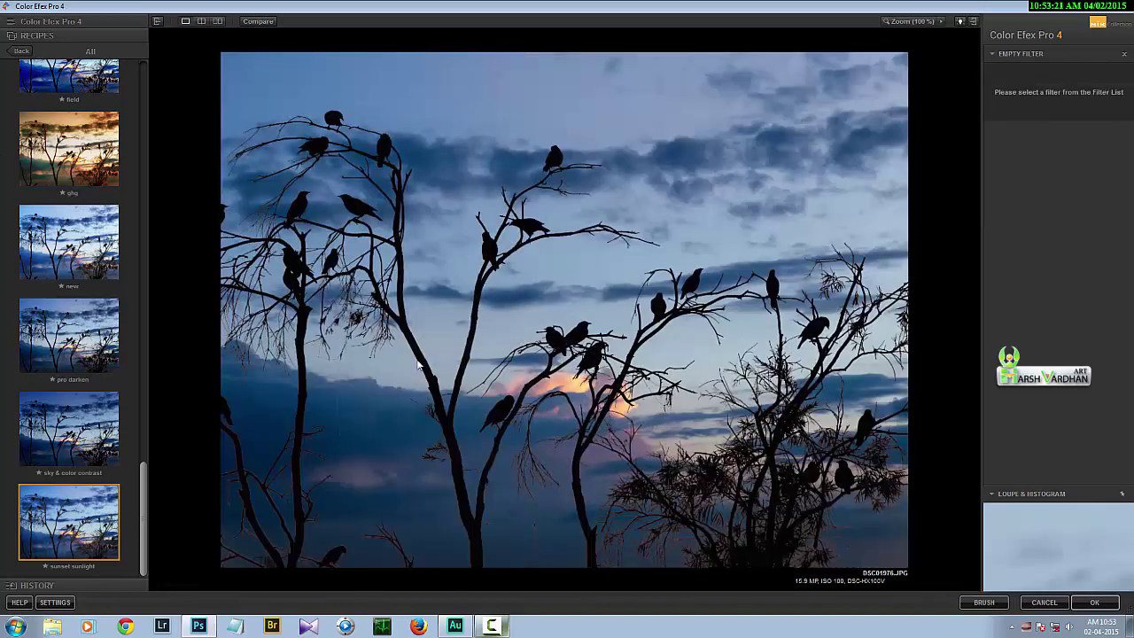
Step: Return to the list of individual filters and apply Pro Contrast to the image
click(16, 22)
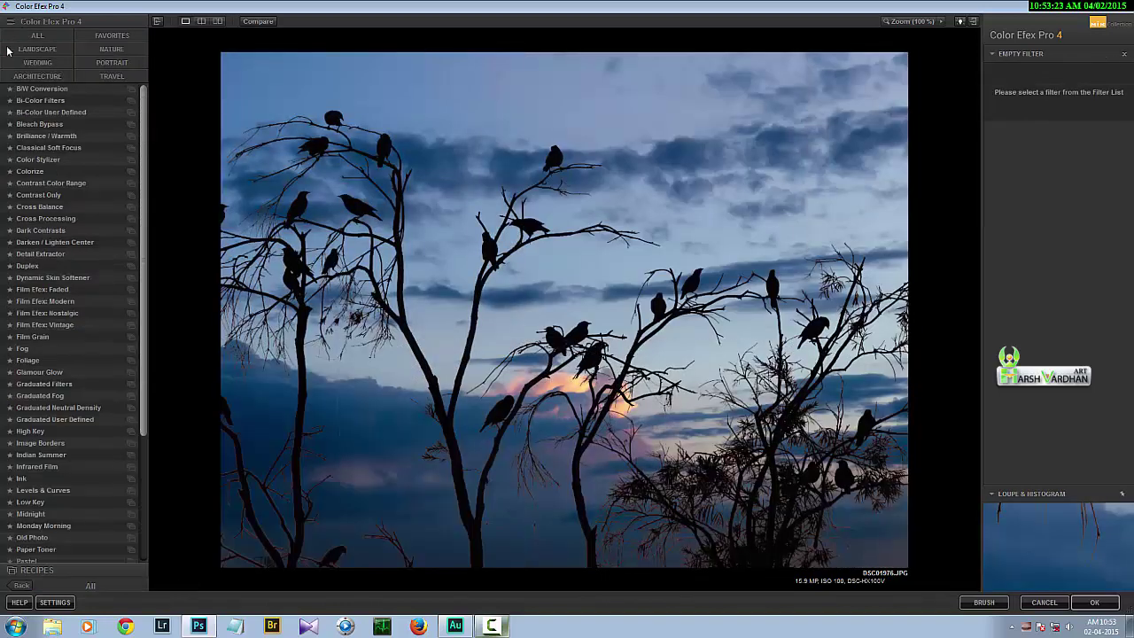
drag(144, 106, 140, 231)
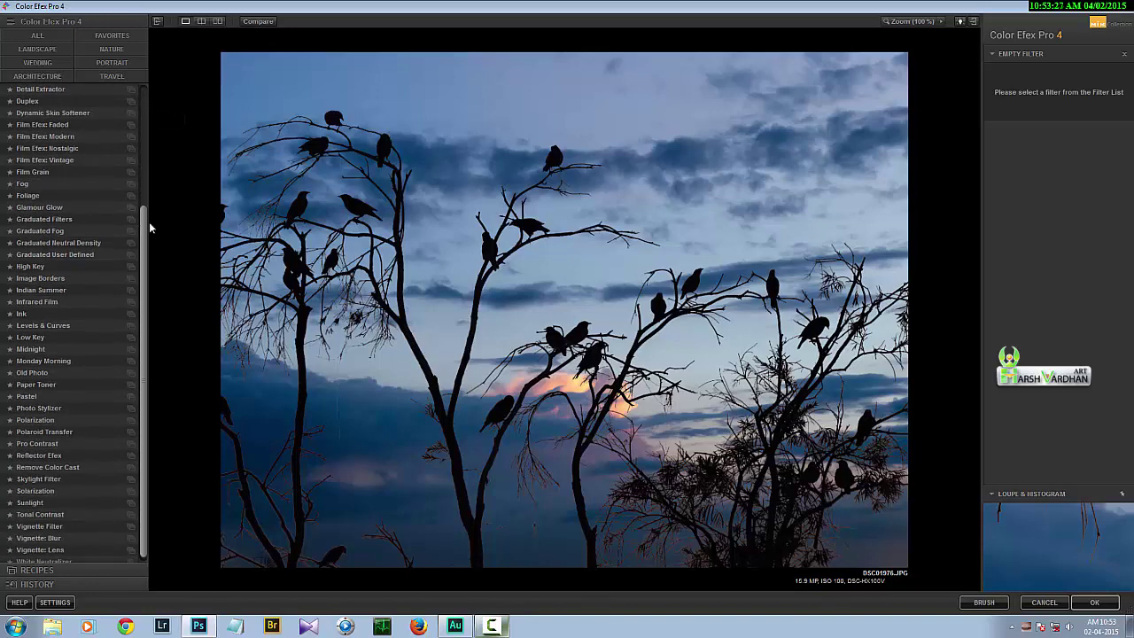
click(37, 444)
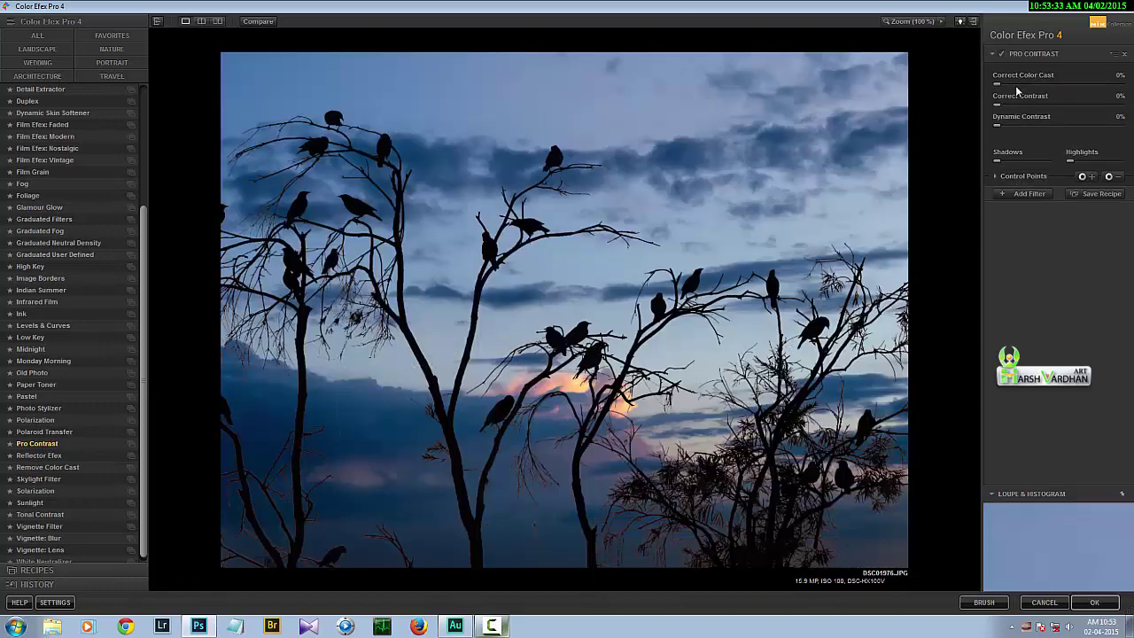
Step: Set Pro Contrast to Correct Color Cast 0%, Correct Contrast 44% and Dynamic Contrast 36%
mouse_move(999, 82)
mouse_down()
mouse_move(1041, 89)
mouse_move(1004, 89)
mouse_up()
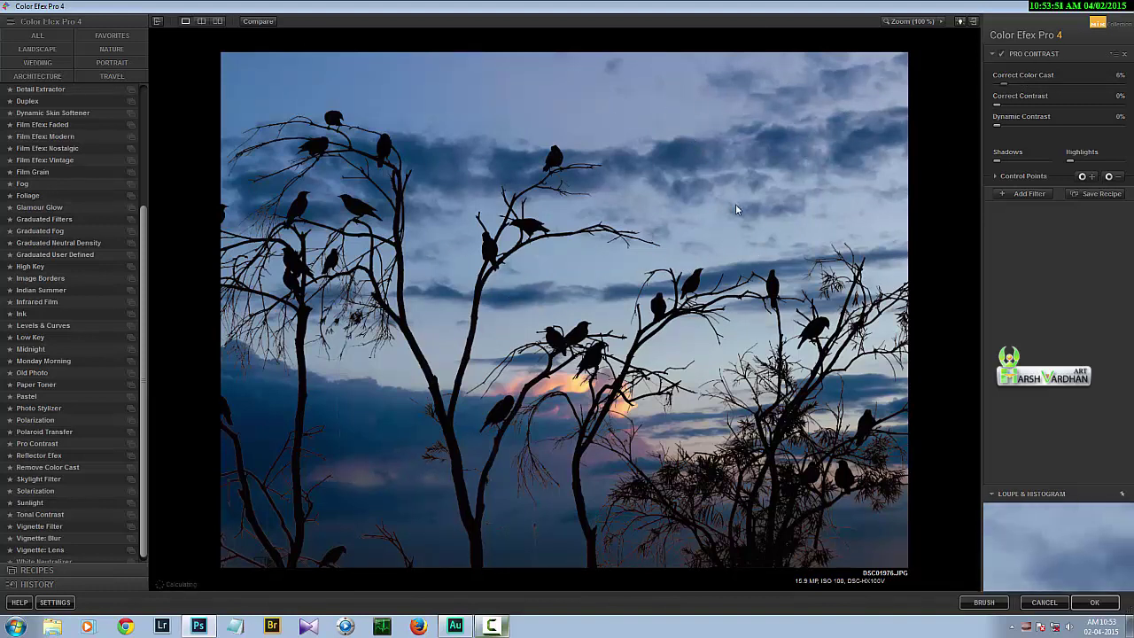
mouse_move(1007, 84)
mouse_down()
mouse_move(1122, 89)
mouse_move(998, 92)
mouse_up()
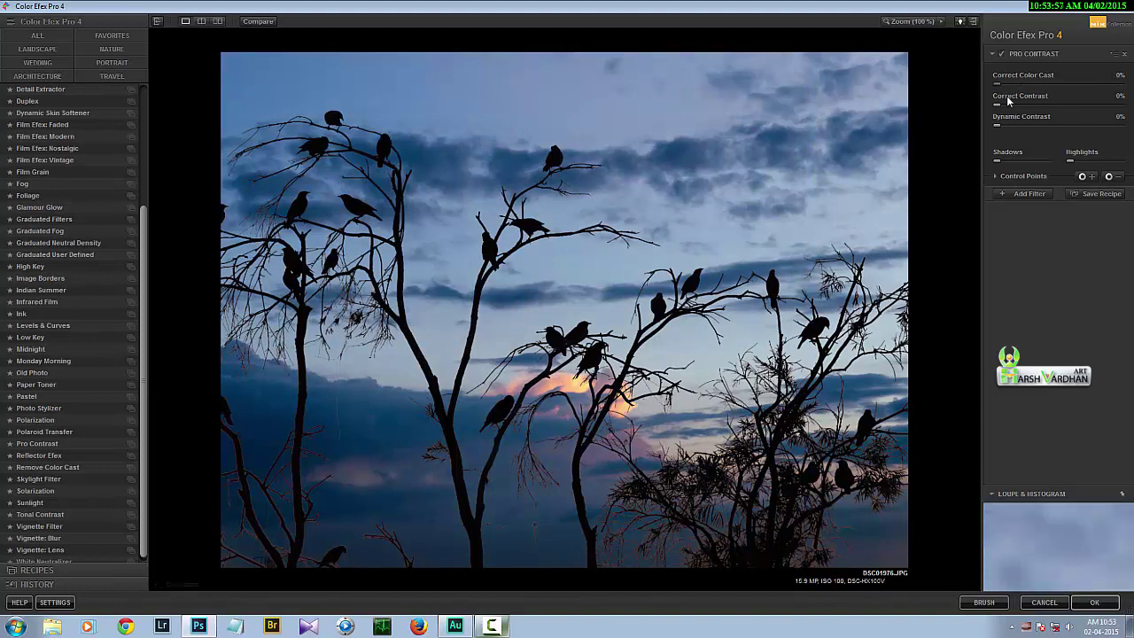
drag(995, 82, 1056, 108)
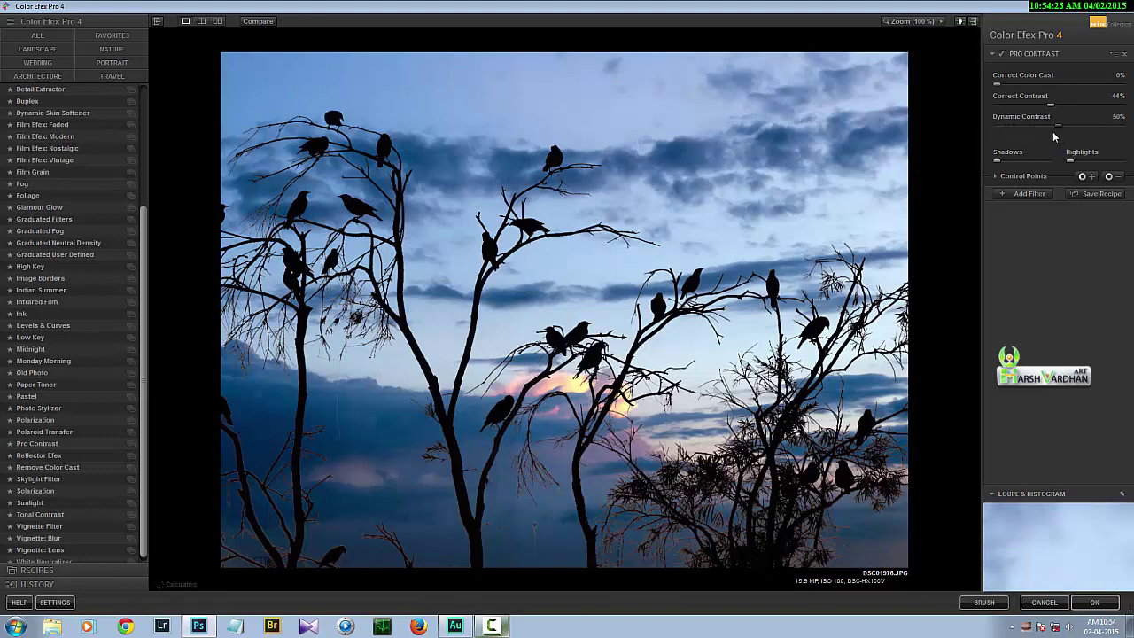
drag(1016, 131, 1036, 138)
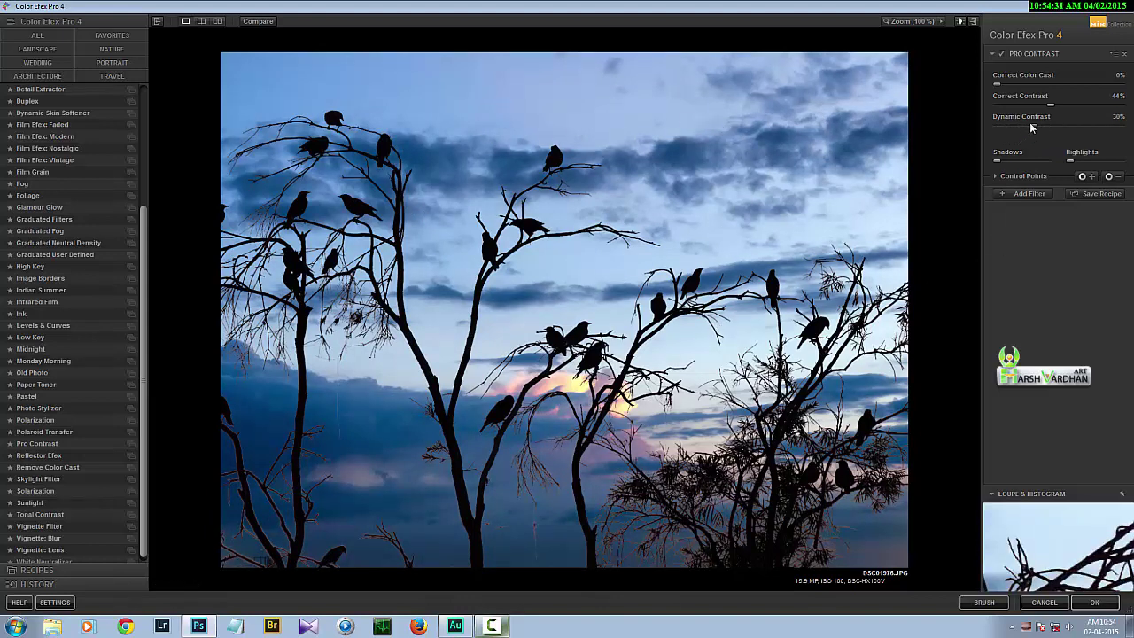
drag(1063, 128, 1042, 129)
Step: Compare the image with and without the Pro Contrast effect
click(1002, 55)
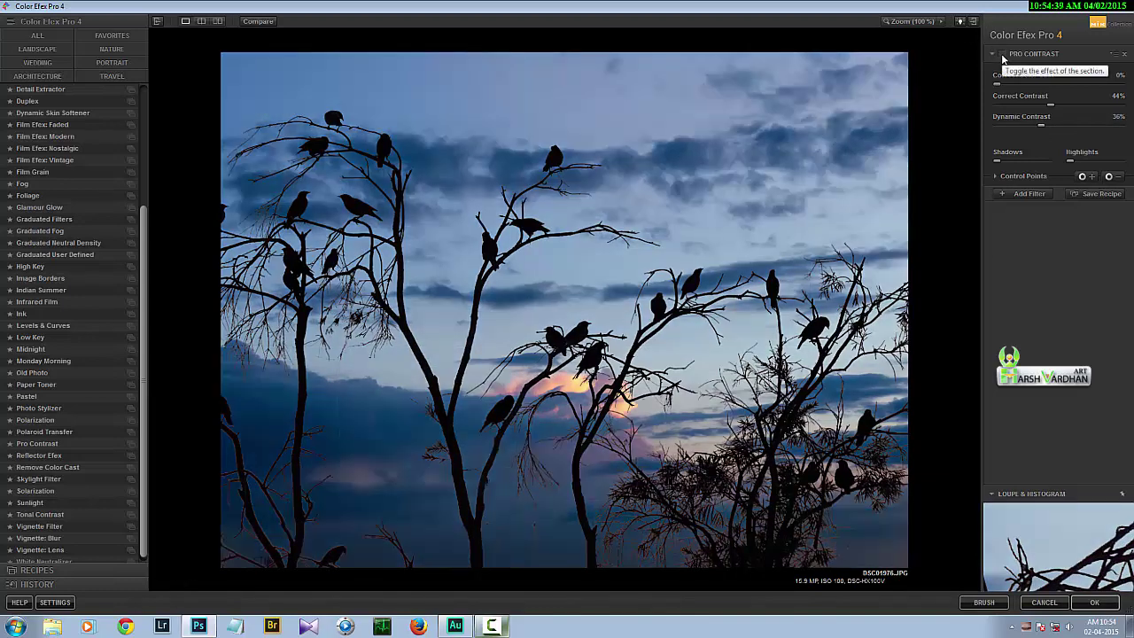
click(1002, 55)
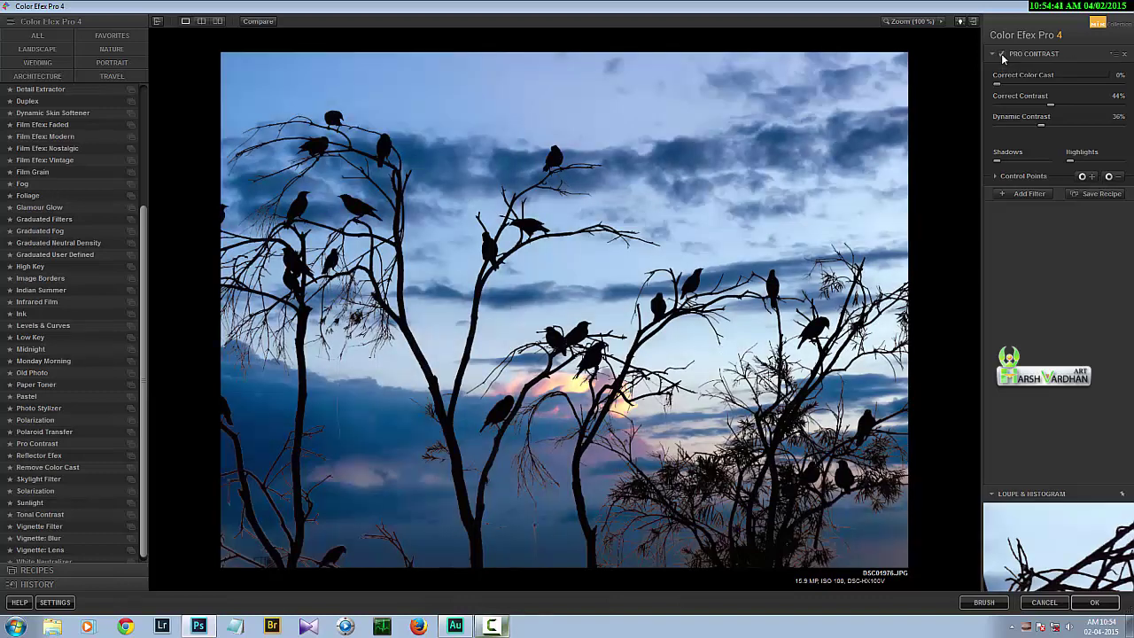
click(257, 21)
click(255, 23)
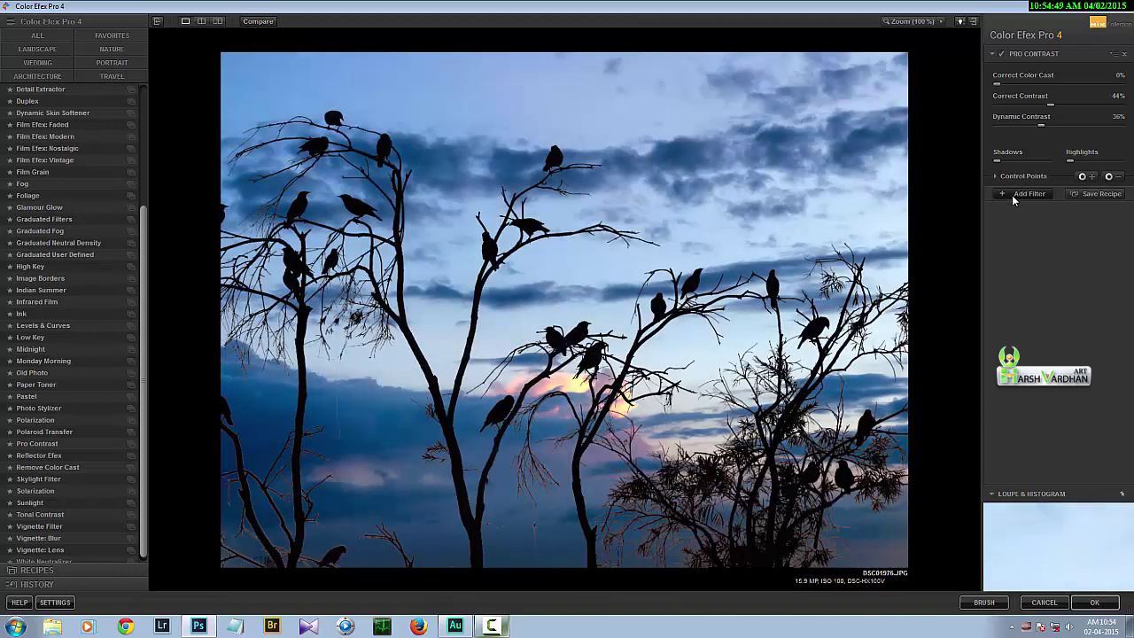
Step: Add a Sunlight filter to the stack after Pro Contrast
click(1019, 195)
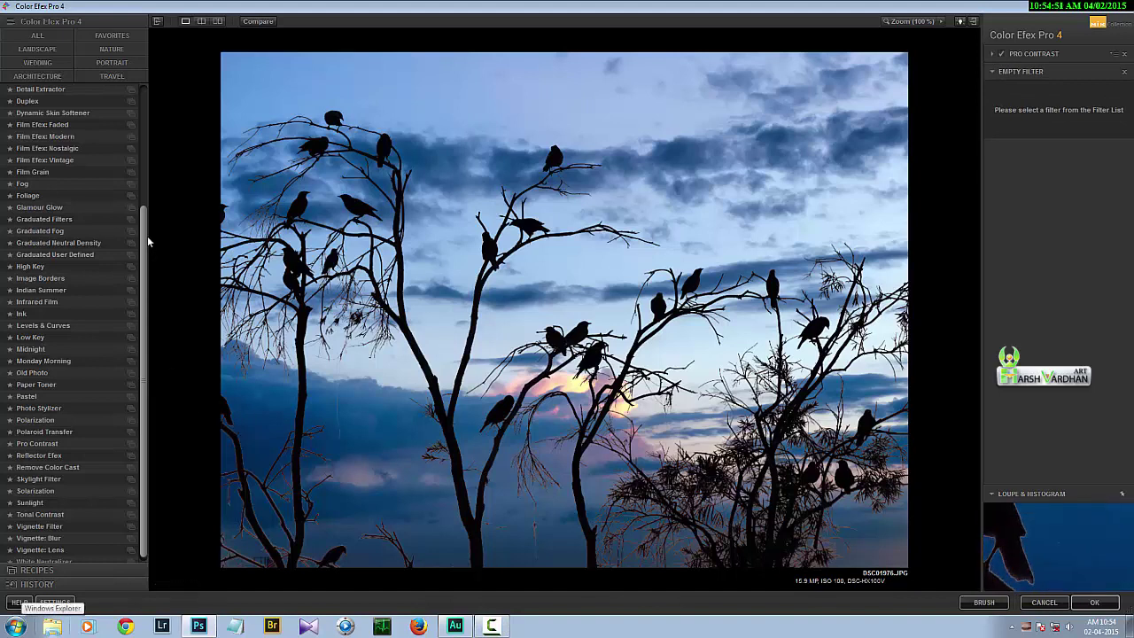
scroll(146, 233, down, 1)
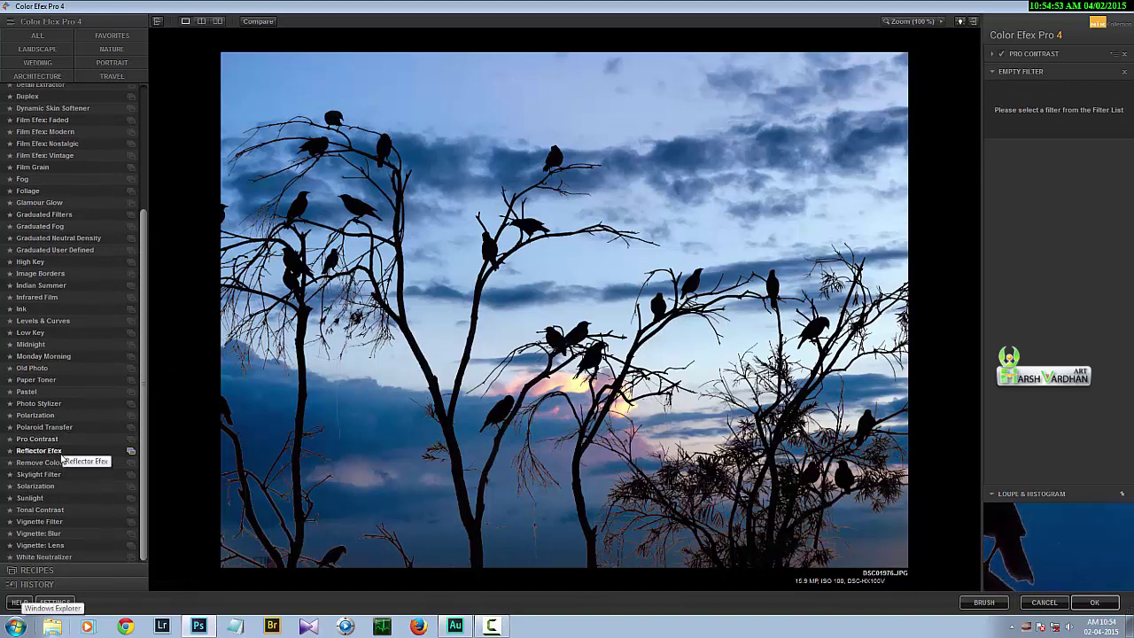
click(35, 501)
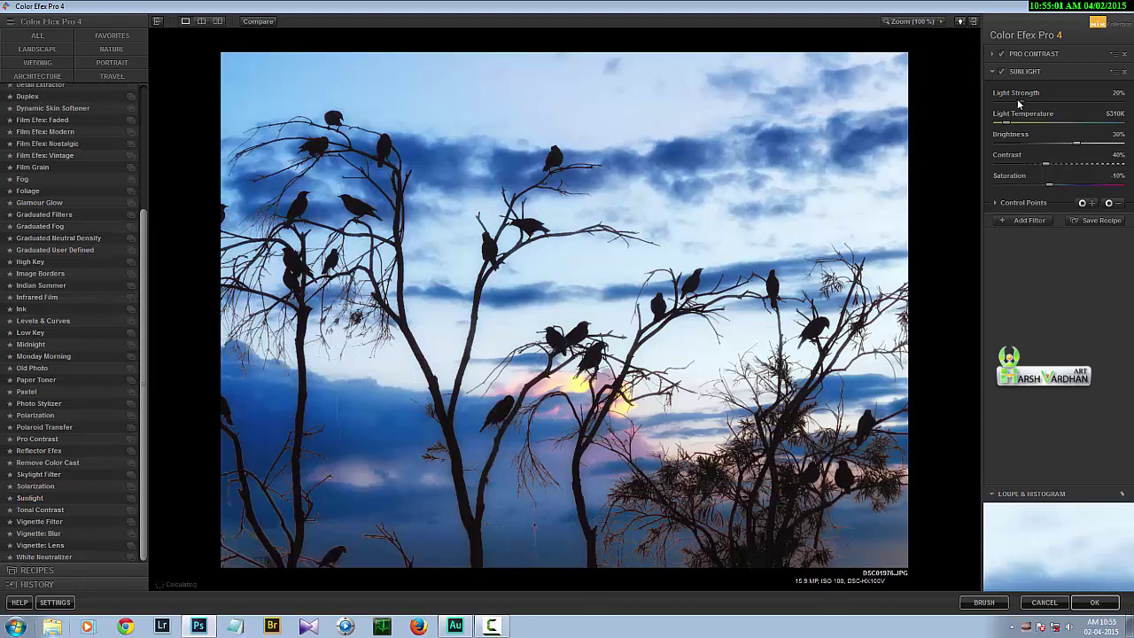
Step: Set the Sunlight filter's Light Strength to 21% and adjust its Light Temperature, Brightness and Contrast for a cooler, less bright look
click(998, 97)
drag(1028, 101, 1115, 129)
drag(1116, 129, 1080, 147)
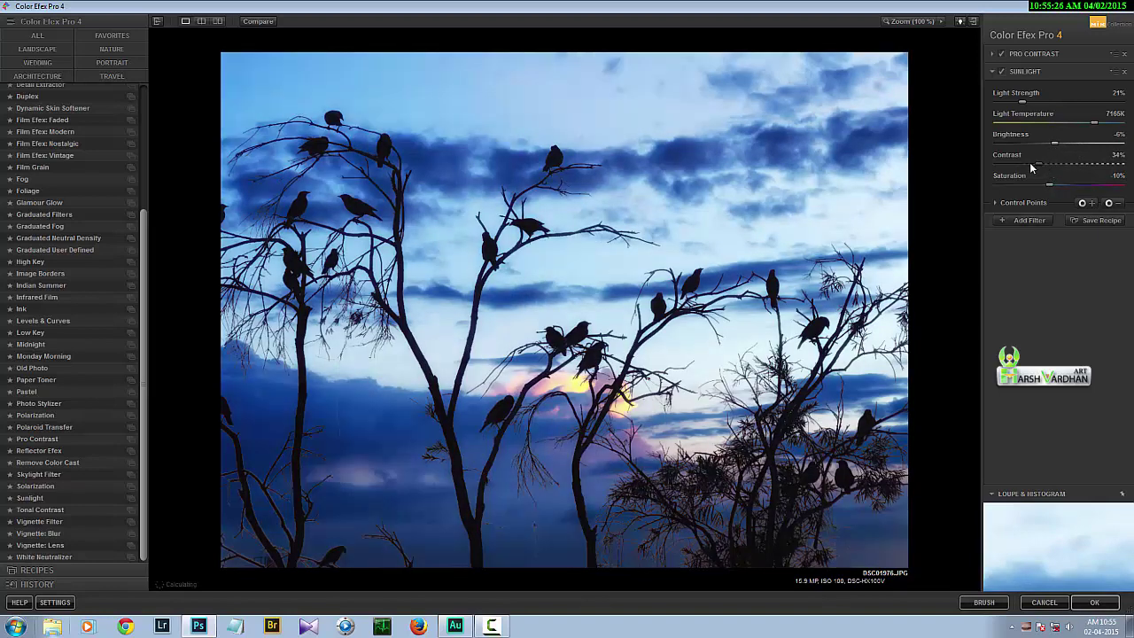
mouse_move(1031, 166)
mouse_down()
mouse_move(1046, 166)
mouse_move(1030, 187)
mouse_move(1041, 186)
mouse_up()
drag(1095, 122, 1045, 148)
Step: Add a Polarization filter after Sunlight and set its Rotate value to 52°
click(1026, 220)
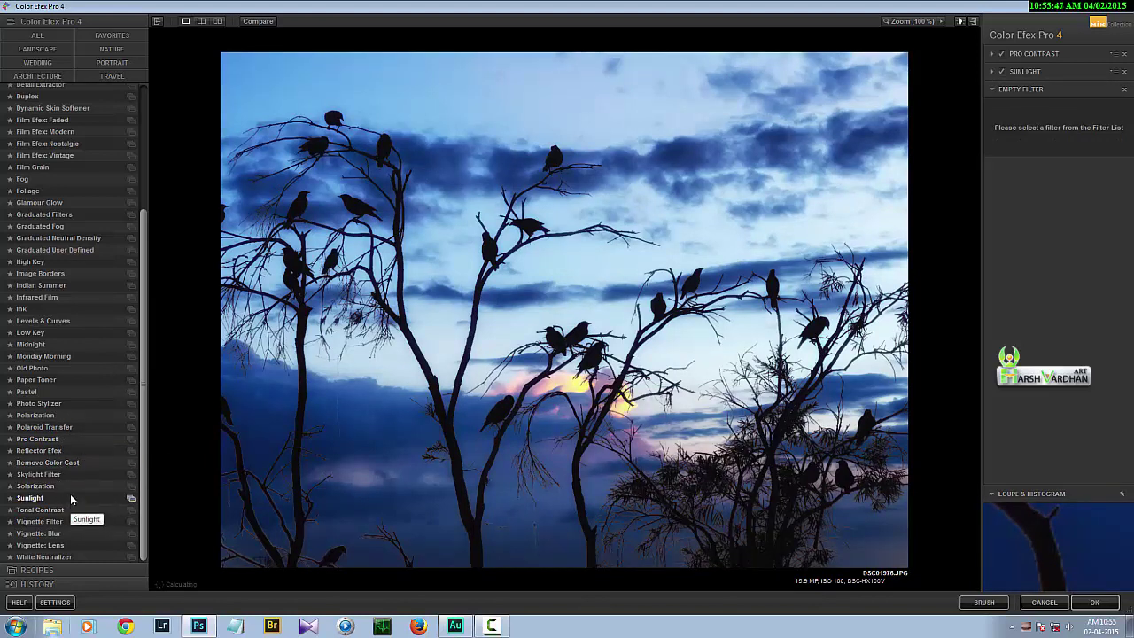
click(55, 417)
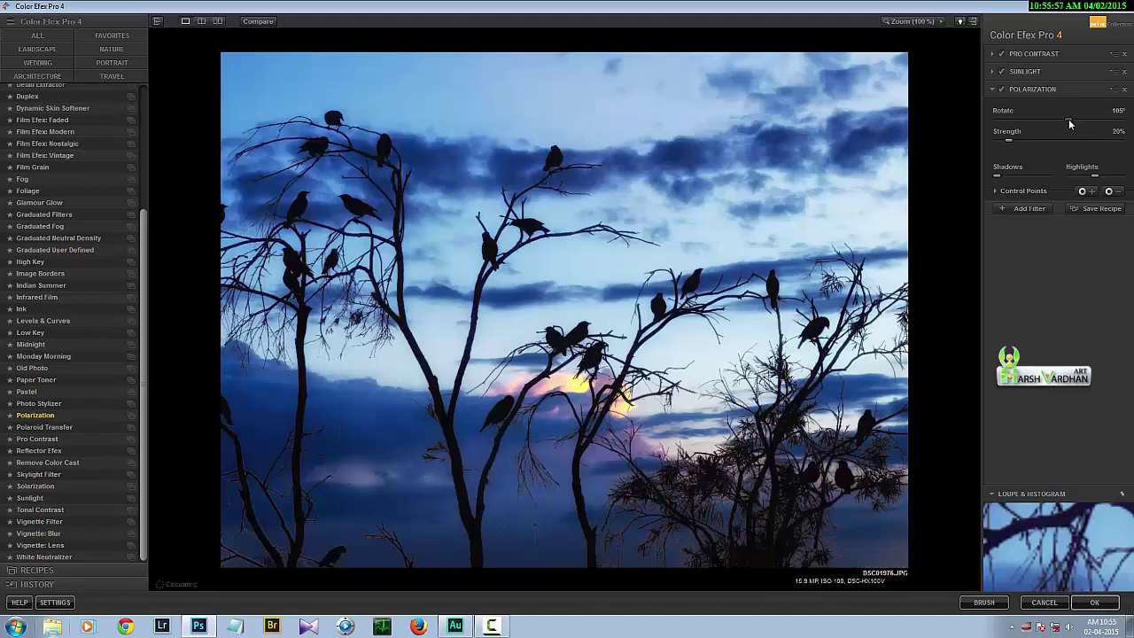
mouse_move(1028, 120)
mouse_down()
mouse_move(1007, 117)
mouse_move(1067, 121)
mouse_move(1033, 126)
mouse_up()
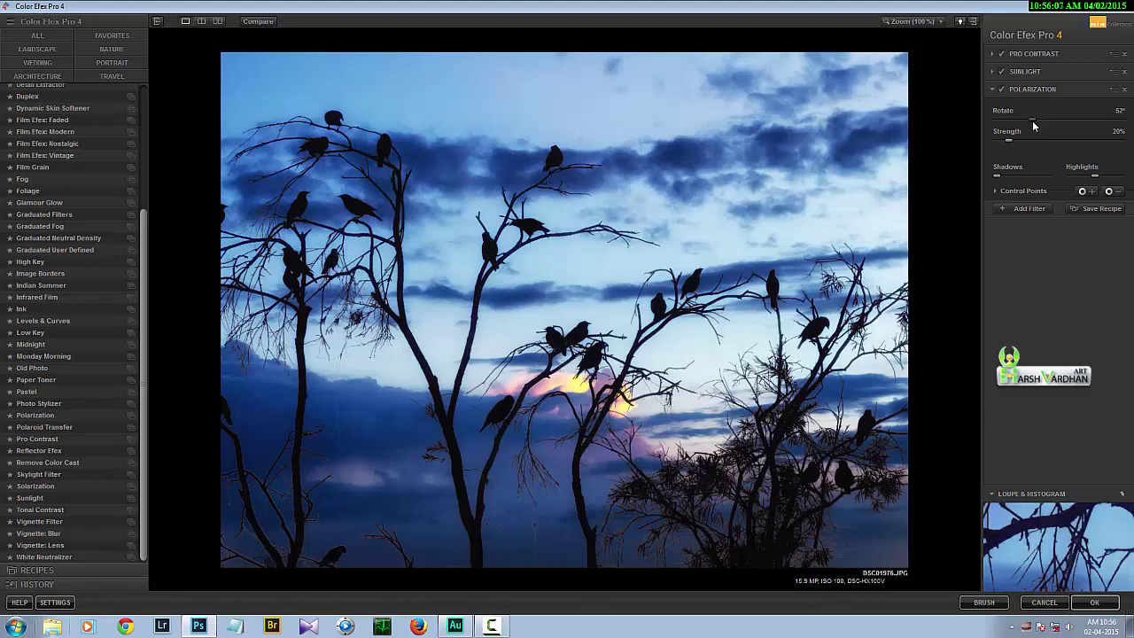
Step: Set the Polarization filter's Rotate value to 46° and its Strength to 36%
mouse_move(1033, 127)
mouse_down()
mouse_move(1108, 126)
mouse_move(1014, 138)
mouse_move(1123, 149)
mouse_move(1021, 143)
mouse_move(1042, 118)
mouse_move(1028, 128)
mouse_up()
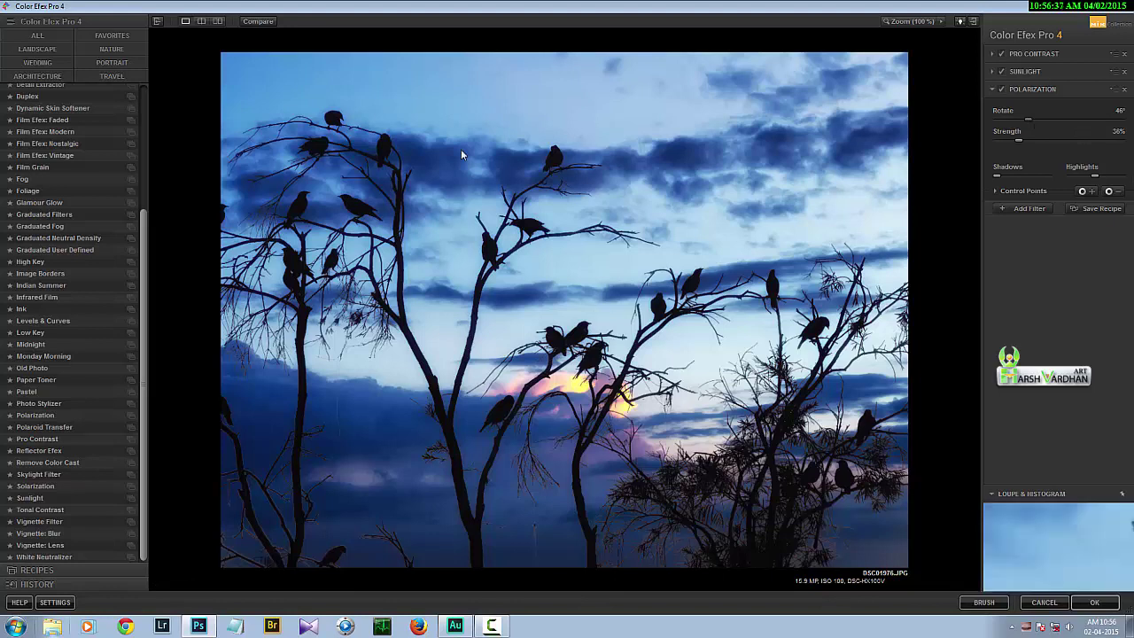
Step: Save the filter stack as a custom recipe named "Pro contrast sky" and apply the filters to the image
click(1100, 210)
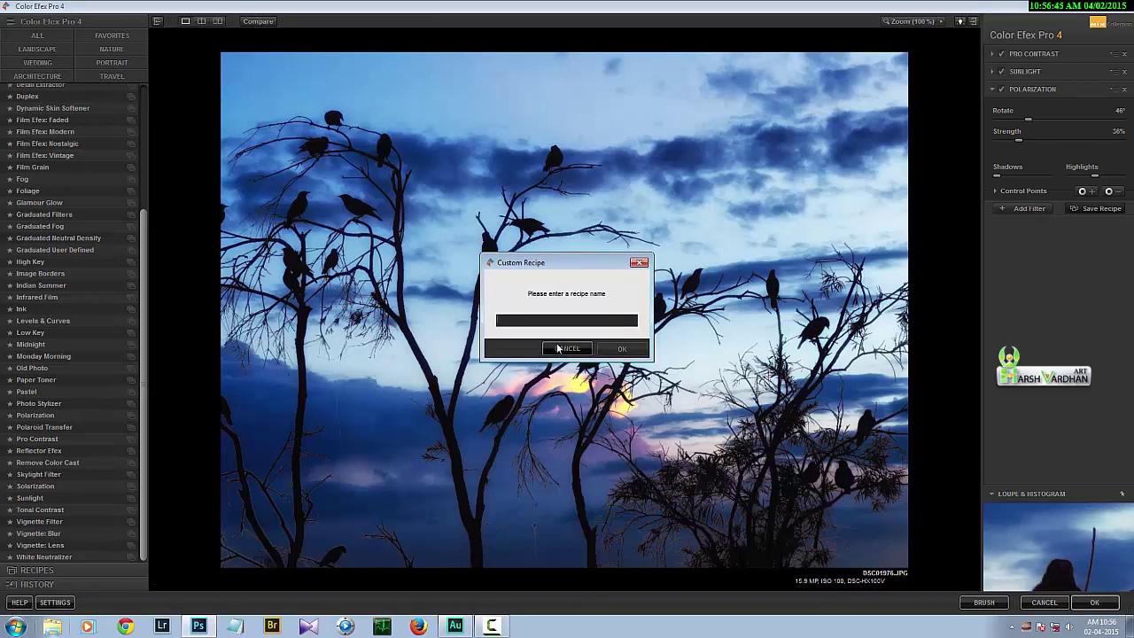
text(Pro contrast sky)
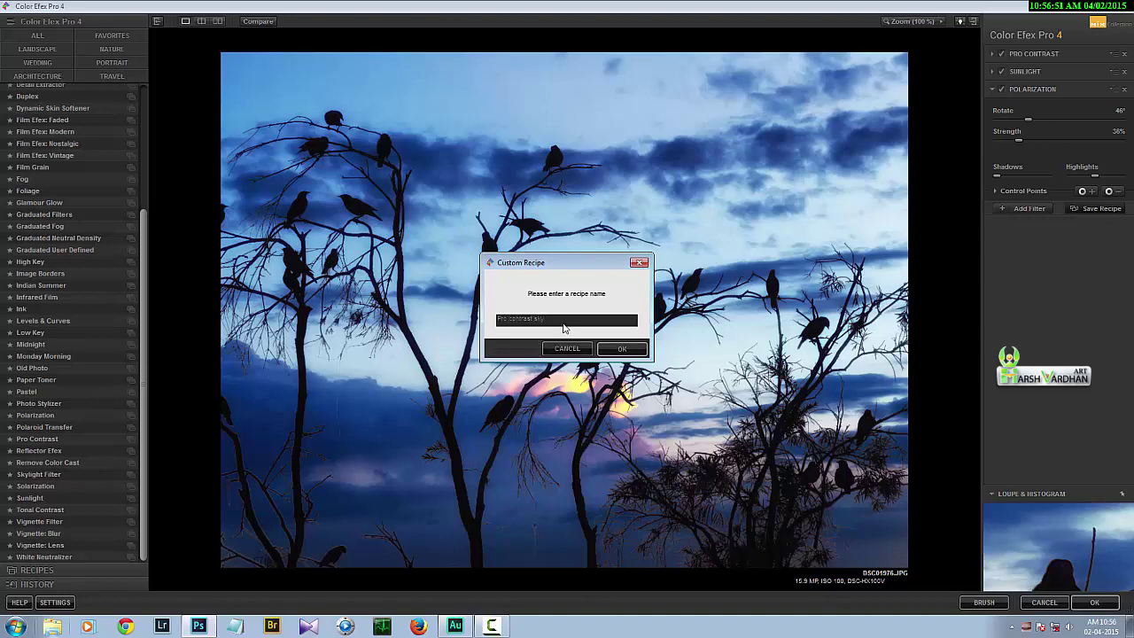
click(619, 347)
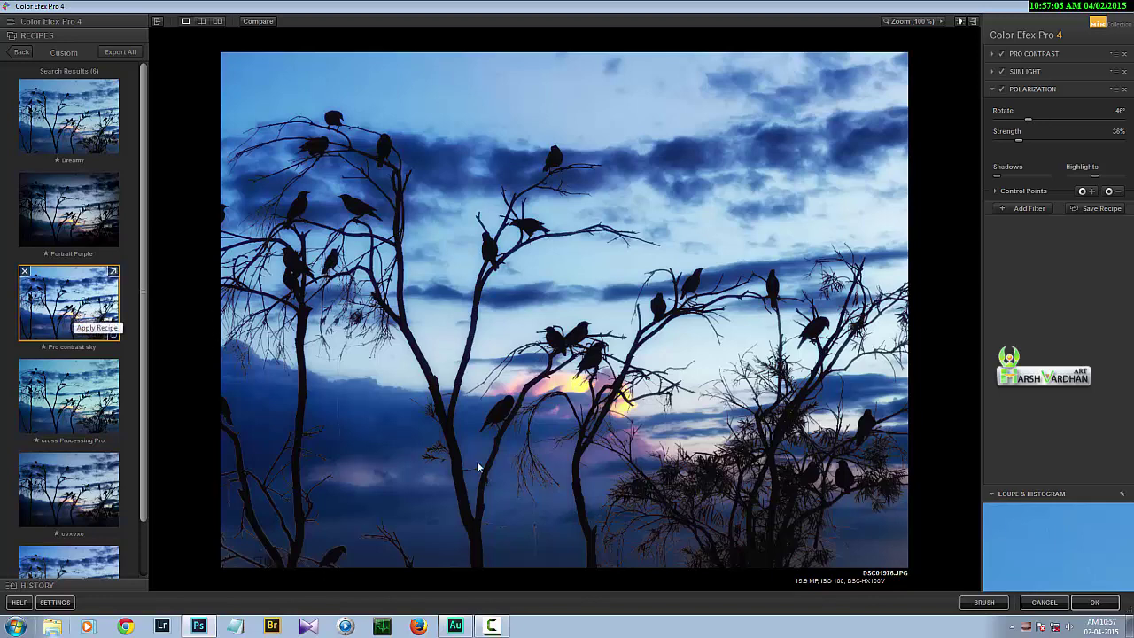
click(1094, 602)
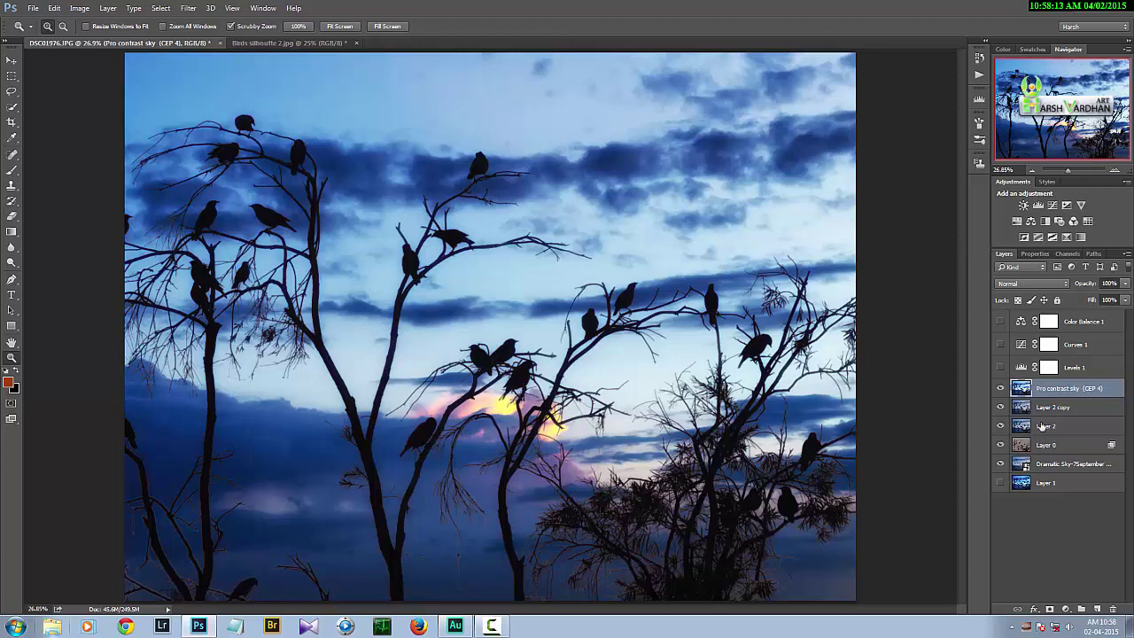
Step: Review the editing stages by isolating Layer 0, then showing Layer 2, Layer 2 copy and the Pro contrast sky layer one after another
alt+click(1002, 446)
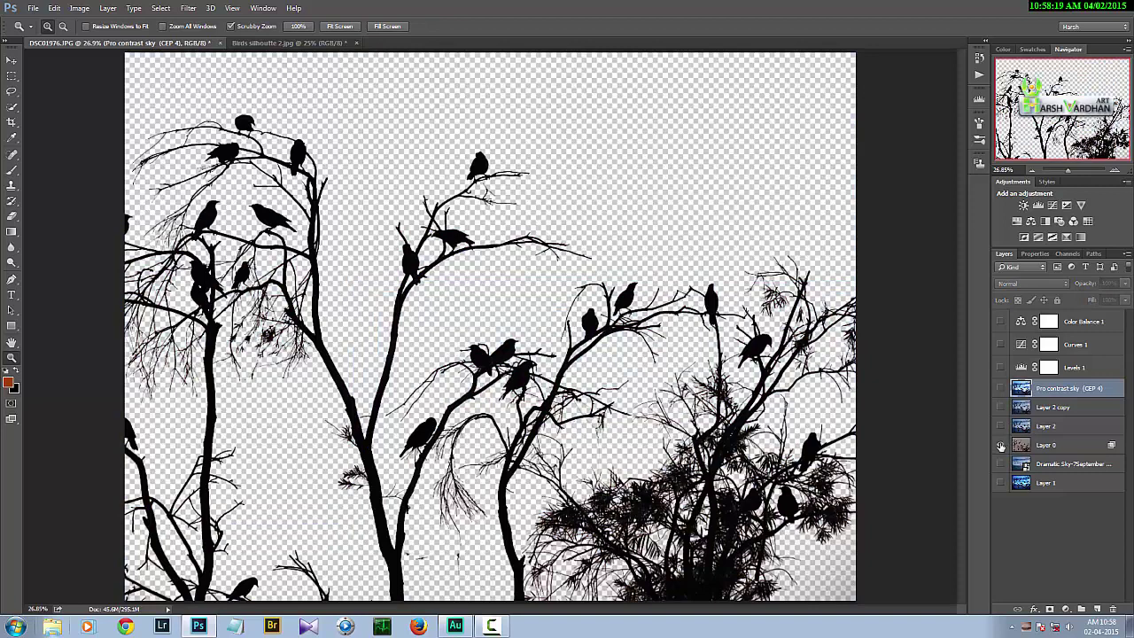
click(1001, 446)
click(1001, 445)
click(1001, 426)
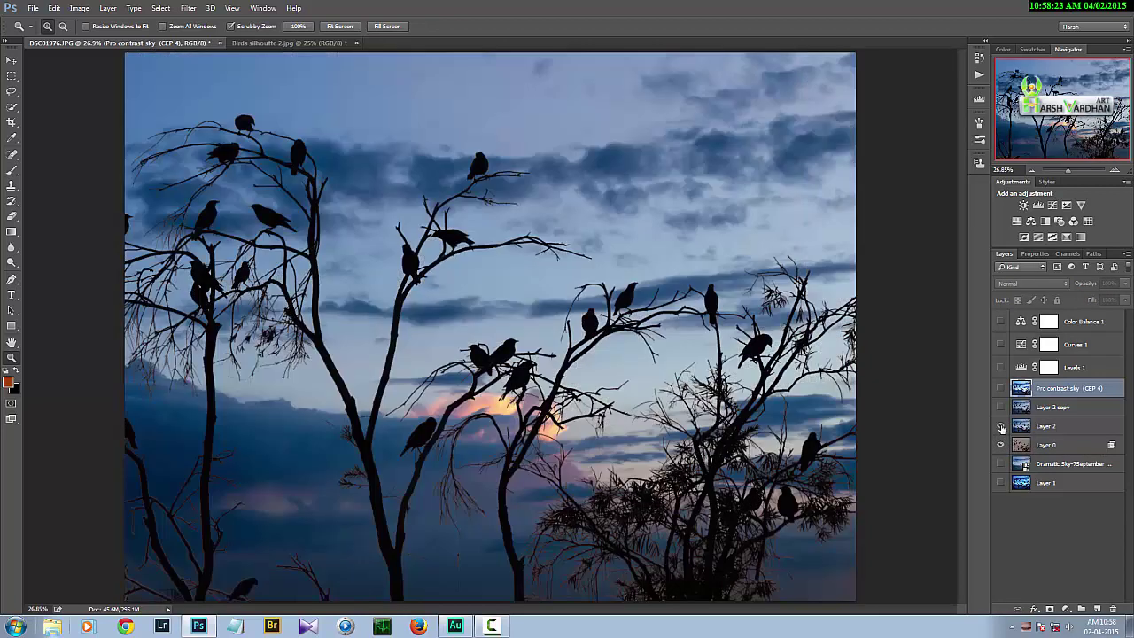
click(1001, 407)
click(1001, 389)
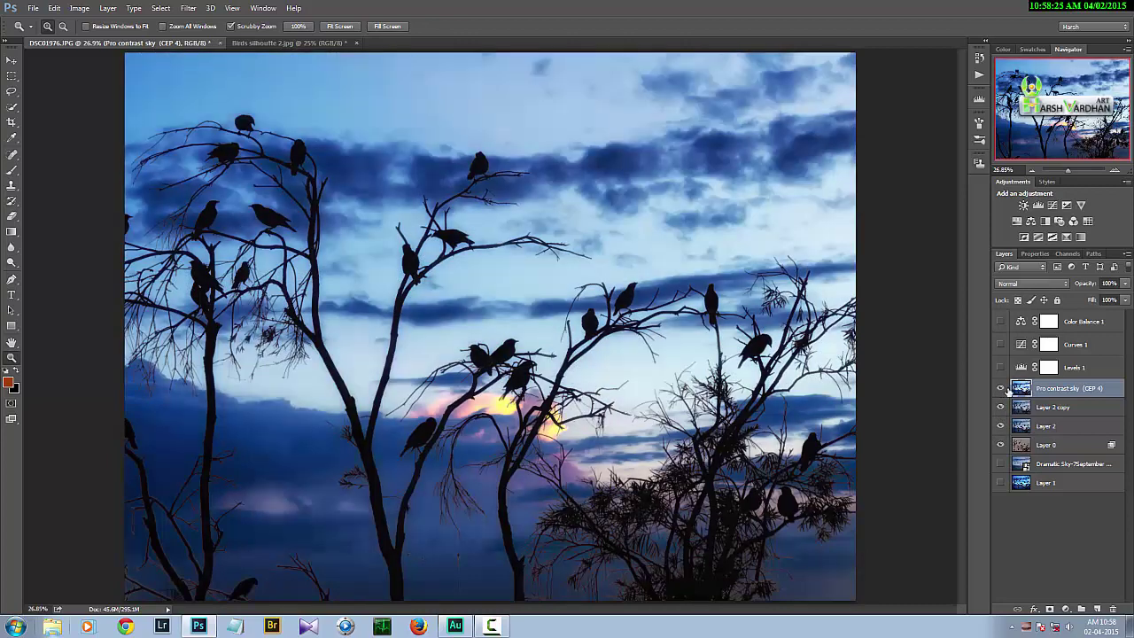